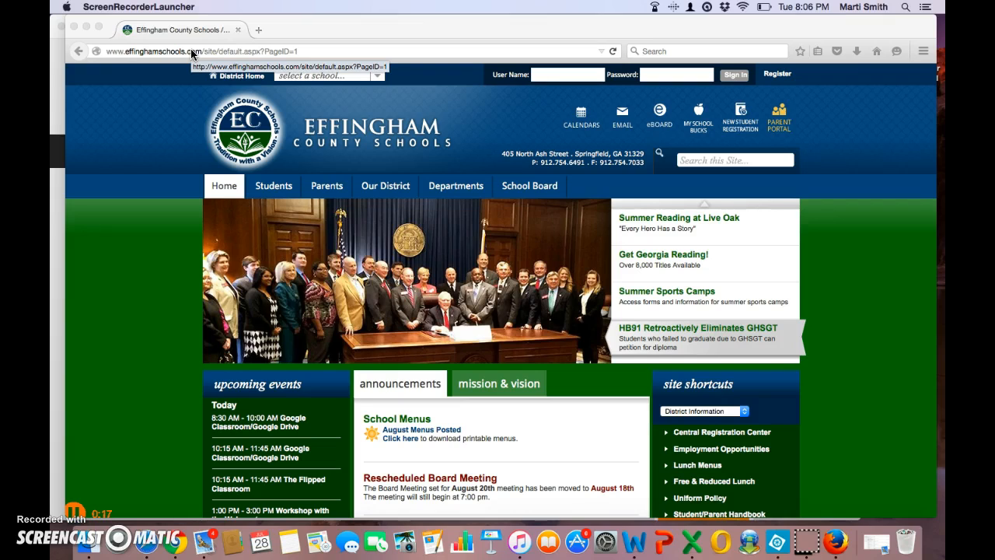
# - Sign in to the Effingham County Schools website with the site manager's user name and password
pyautogui.click(566, 74)
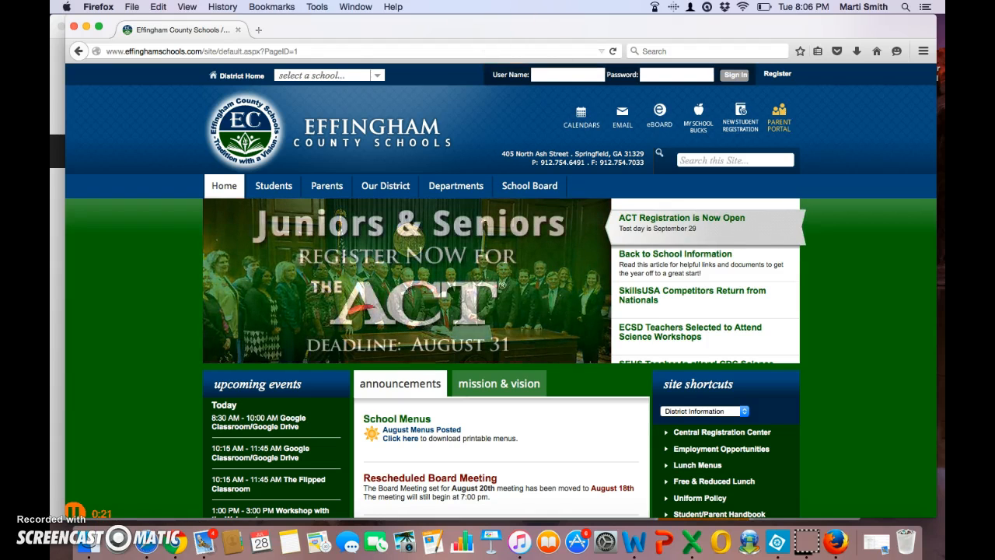
pyautogui.click(544, 74)
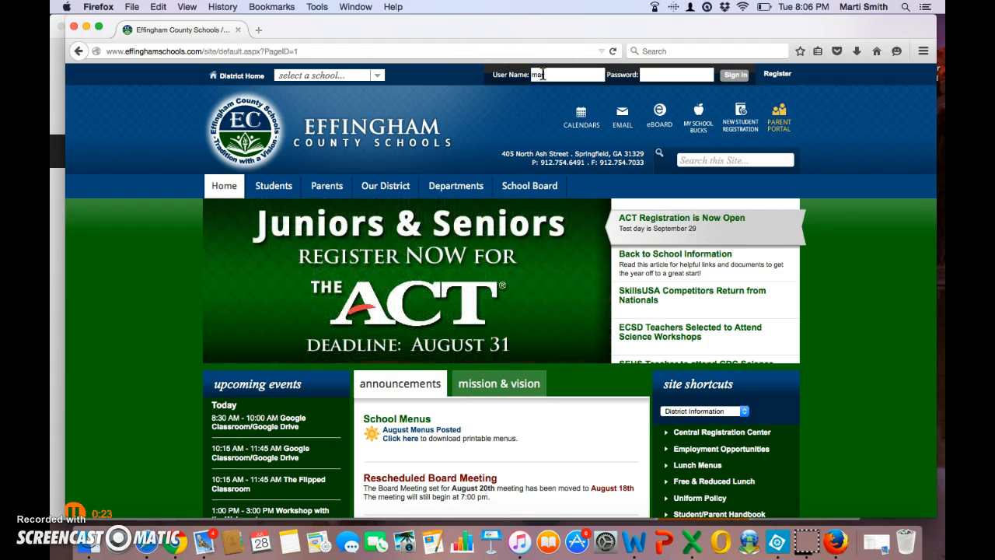
pyautogui.click(664, 75)
pyautogui.write('•••••')
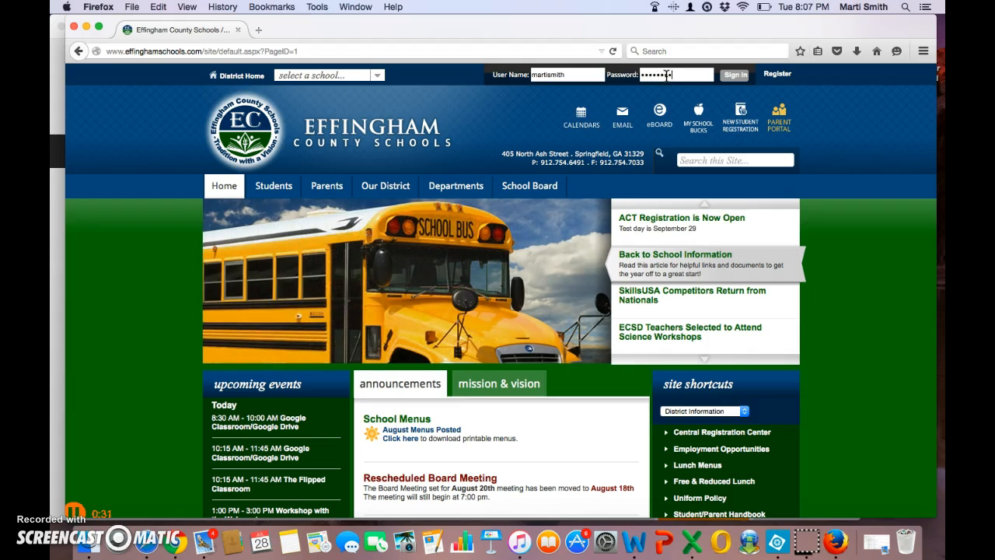
pyautogui.press('Return')
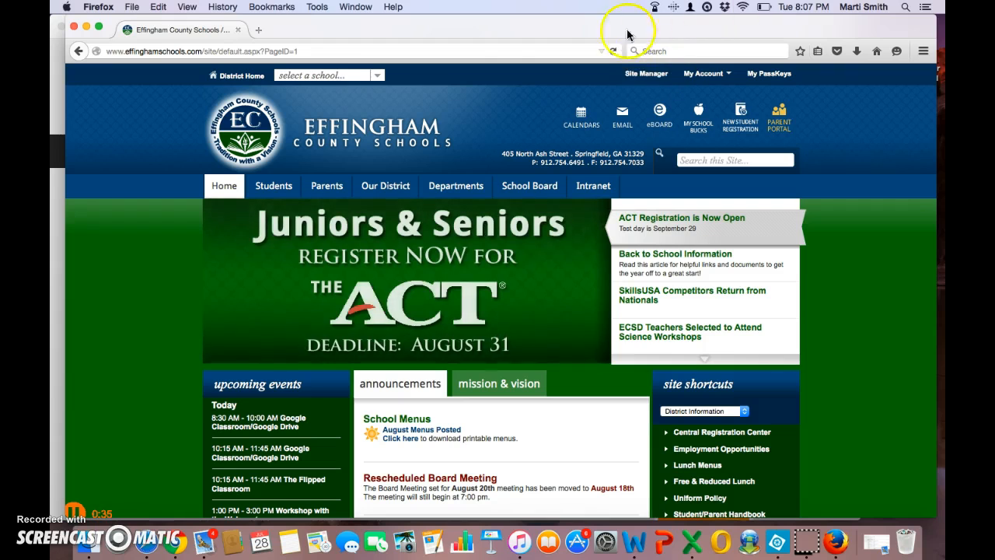
# - Go into Site Manager and open the Intranet channel from the Site & Channels sidebar
pyautogui.click(634, 75)
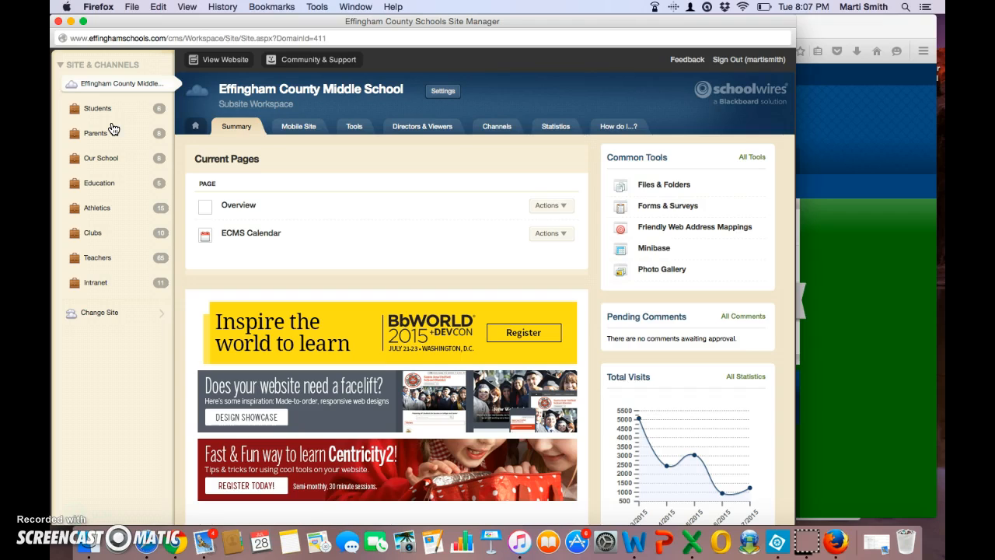
pyautogui.click(91, 285)
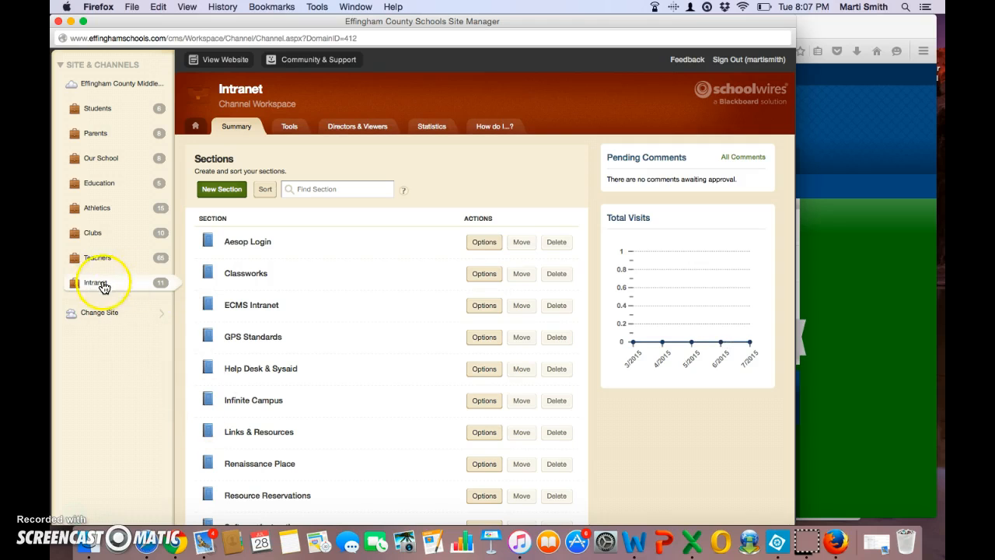
# - Open Resource Reservations, then the Eighth Grade Chromebooks page from its Current Pages list
pyautogui.click(266, 498)
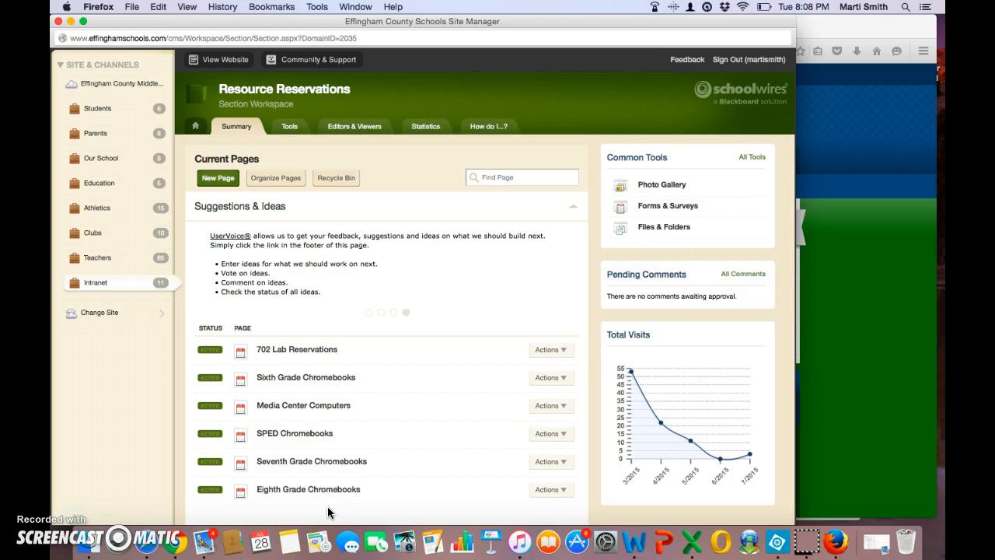
pyautogui.click(289, 491)
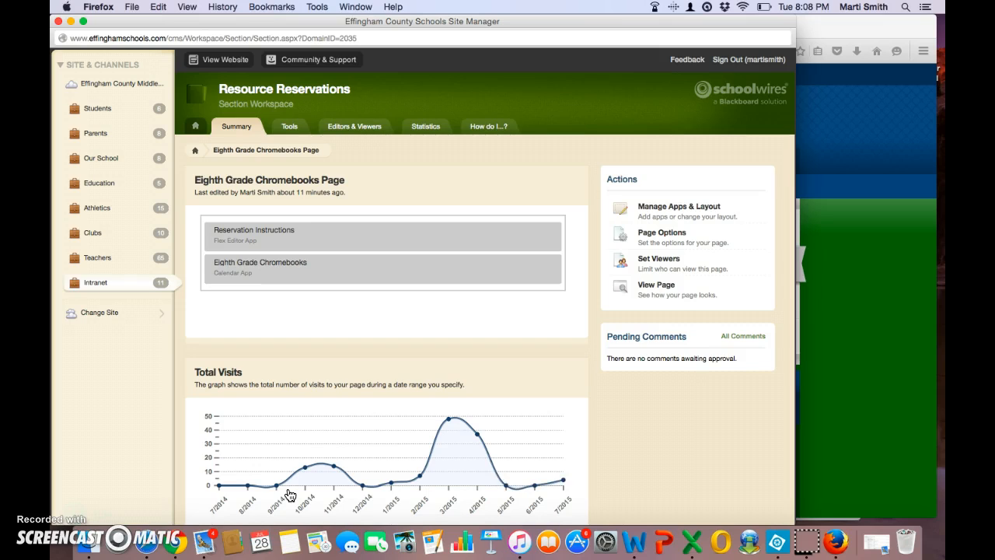
# - Open the Eighth Grade Chromebooks calendar app from the page's app list
pyautogui.click(348, 242)
pyautogui.click(339, 276)
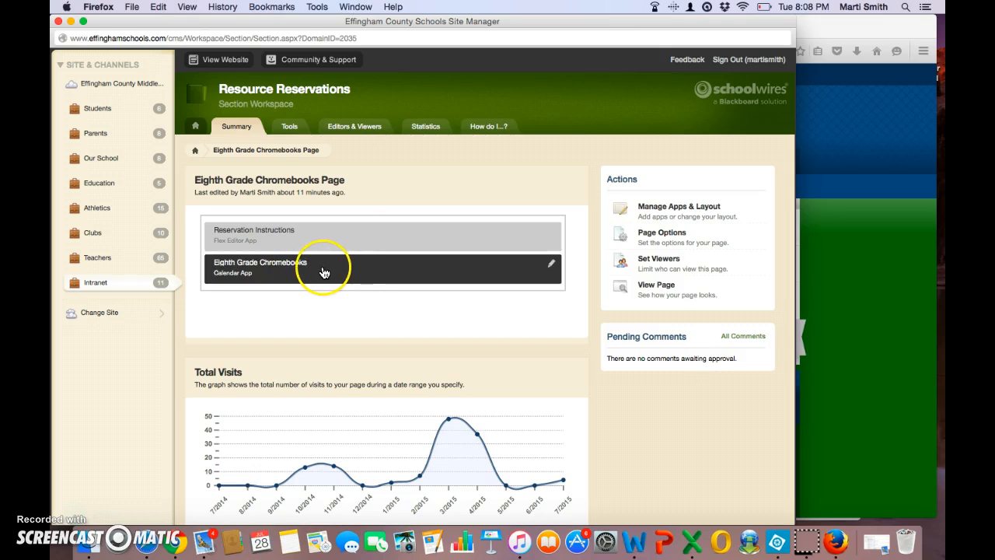
pyautogui.click(383, 278)
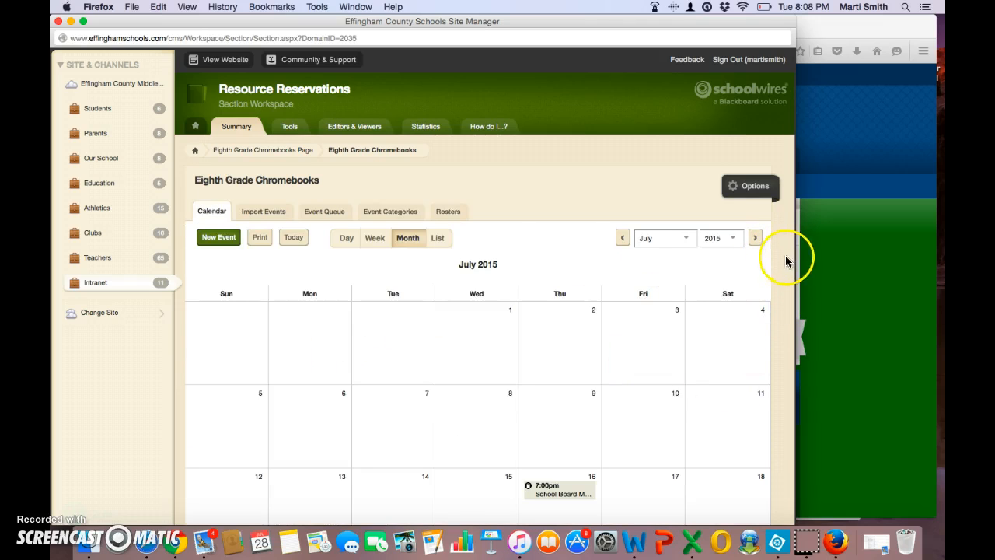
pyautogui.scroll(-2, 787, 264)
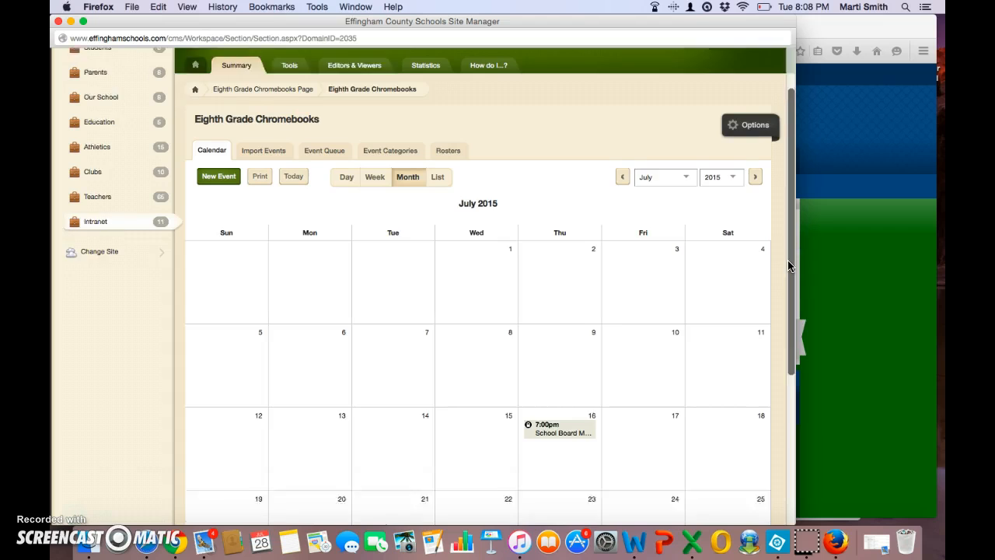
pyautogui.scroll(-5, 789, 266)
pyautogui.scroll(5, 788, 266)
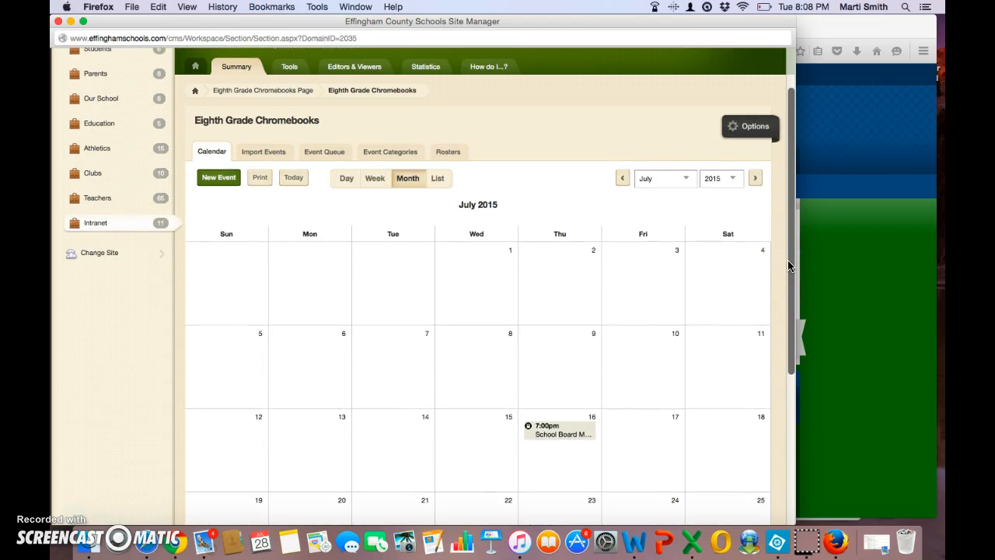
# - Show August 2015 and review the Eighth Grade reservations on the 26th–28th and 31st
pyautogui.click(688, 181)
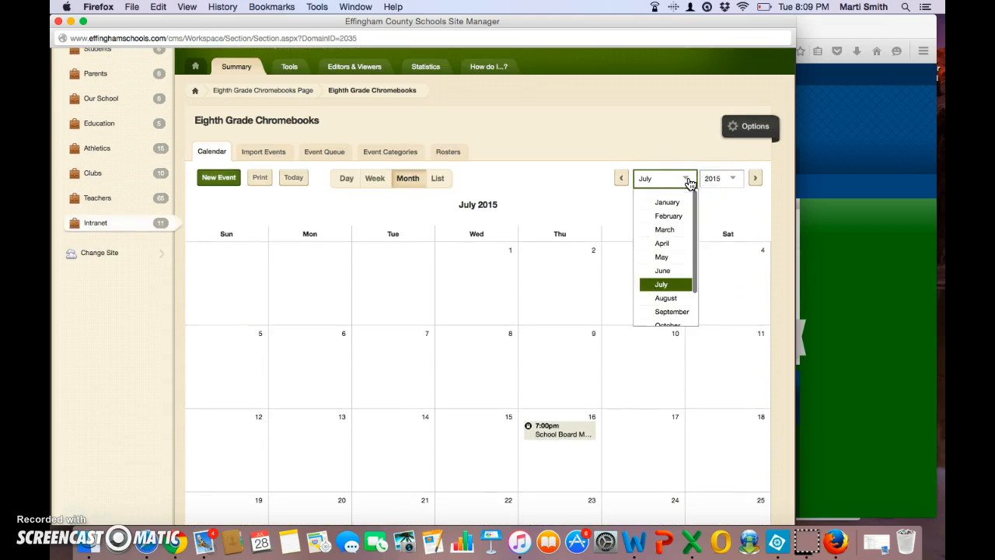
pyautogui.click(672, 299)
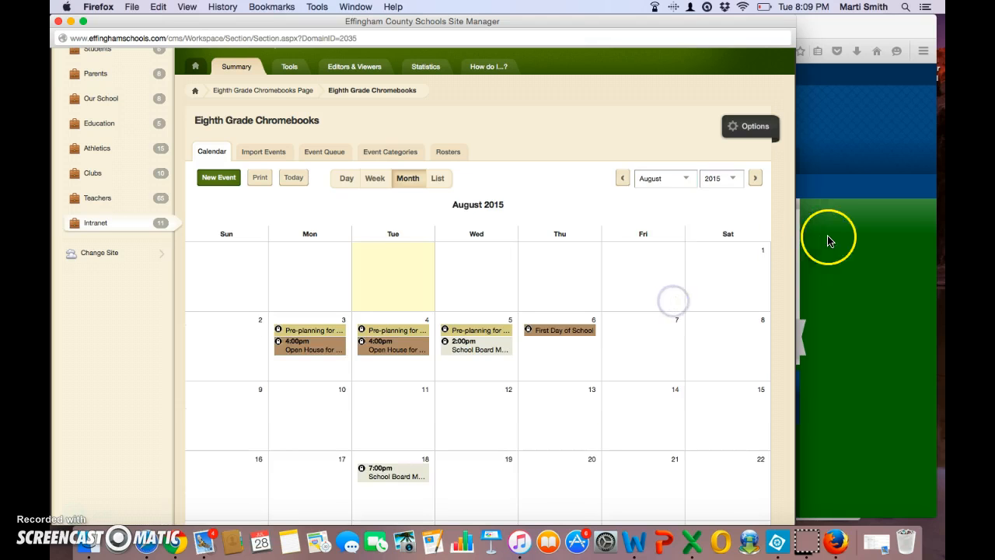
pyautogui.scroll(-1, 788, 224)
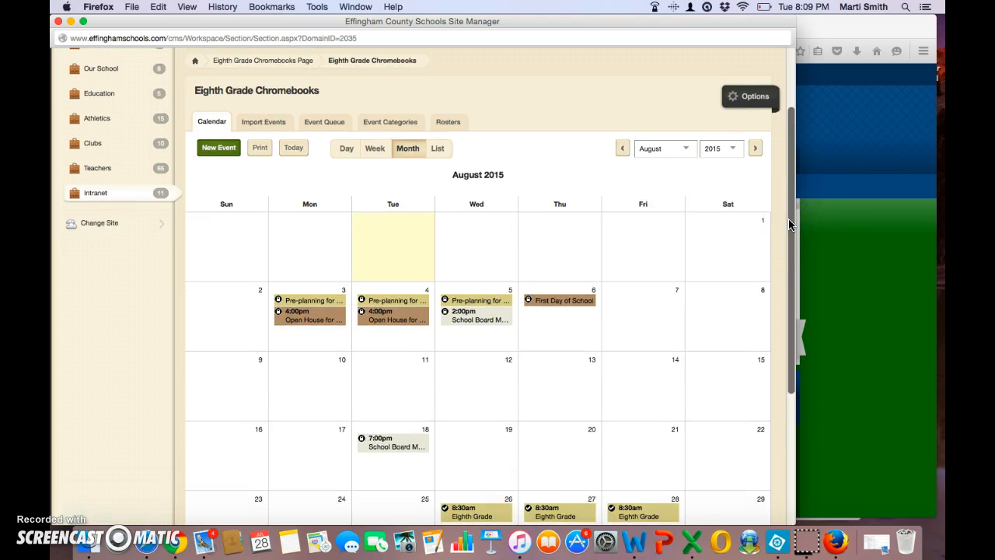
pyautogui.scroll(-5, 788, 224)
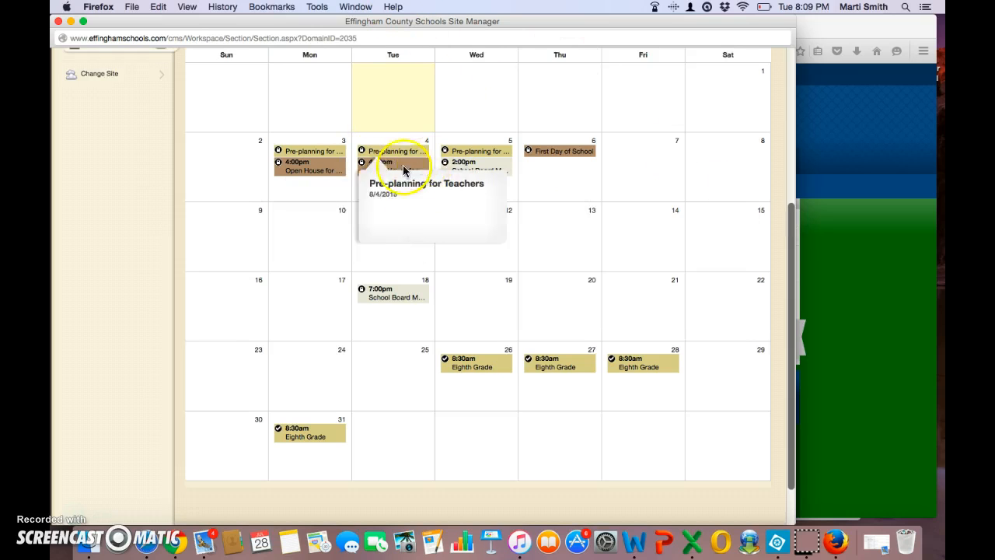
pyautogui.moveTo(309, 171)
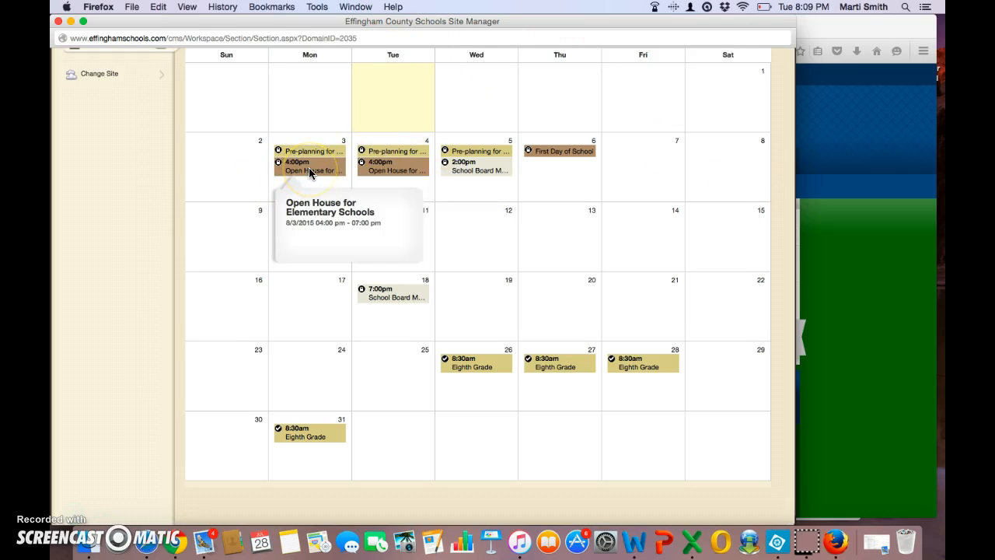
pyautogui.click(472, 359)
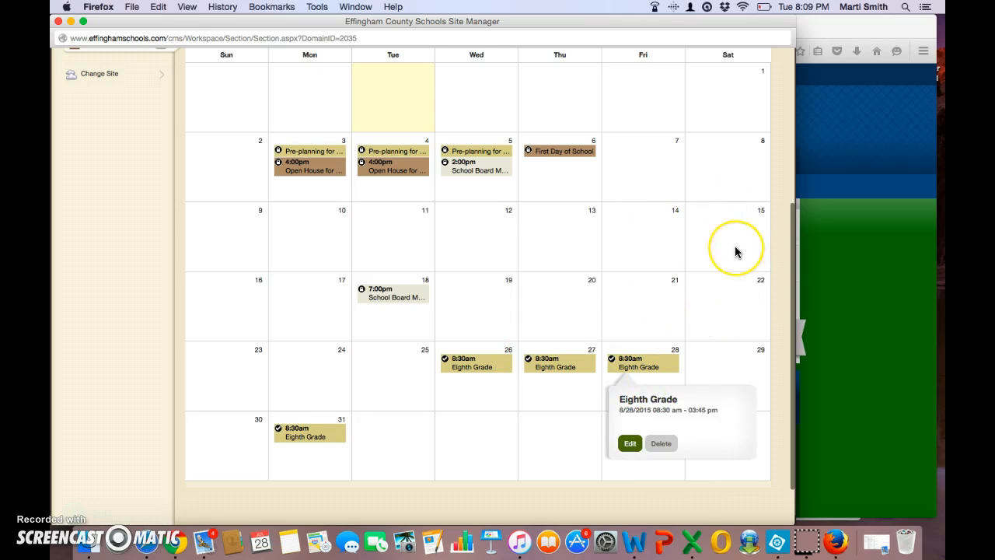
pyautogui.scroll(5, 735, 251)
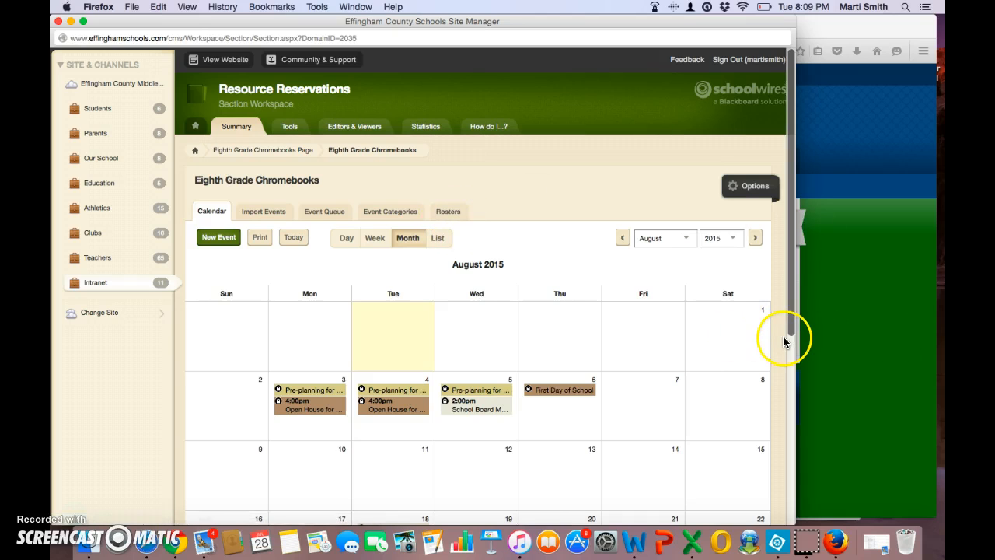
pyautogui.click(765, 287)
pyautogui.scroll(-3, 765, 287)
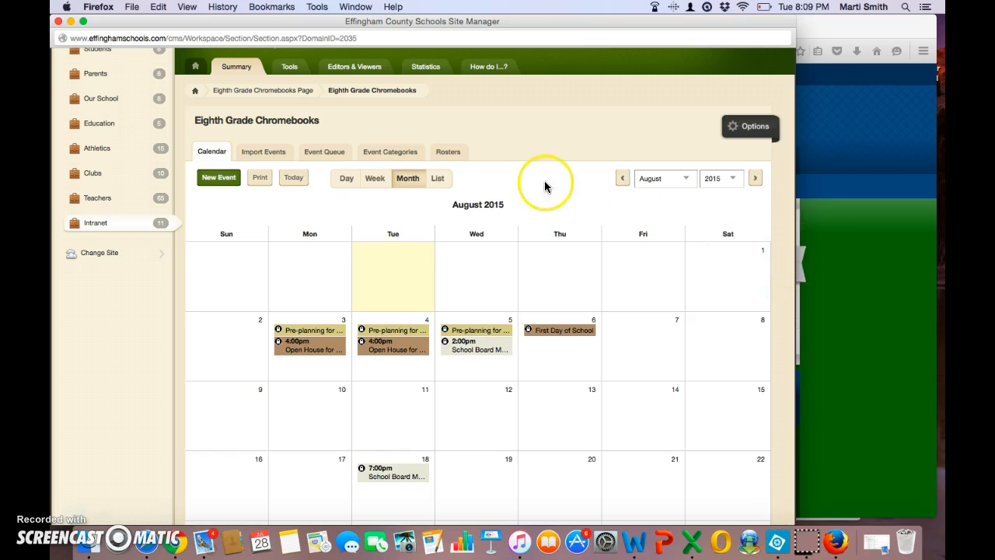
# - View rosters for Eighth Grade reservations 8/26–9/3/2015, where only 8/27 has one registrant
pyautogui.click(449, 153)
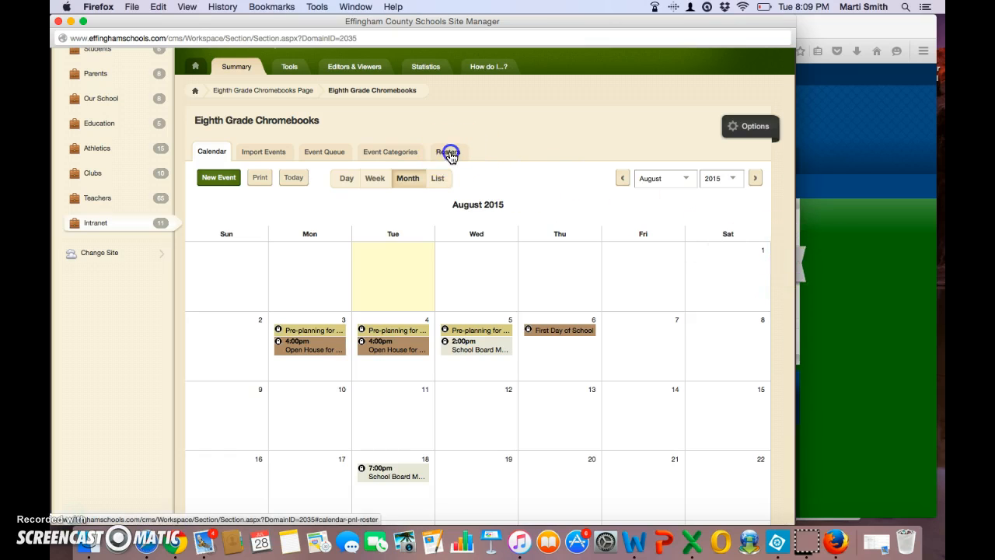
pyautogui.scroll(-5, 451, 156)
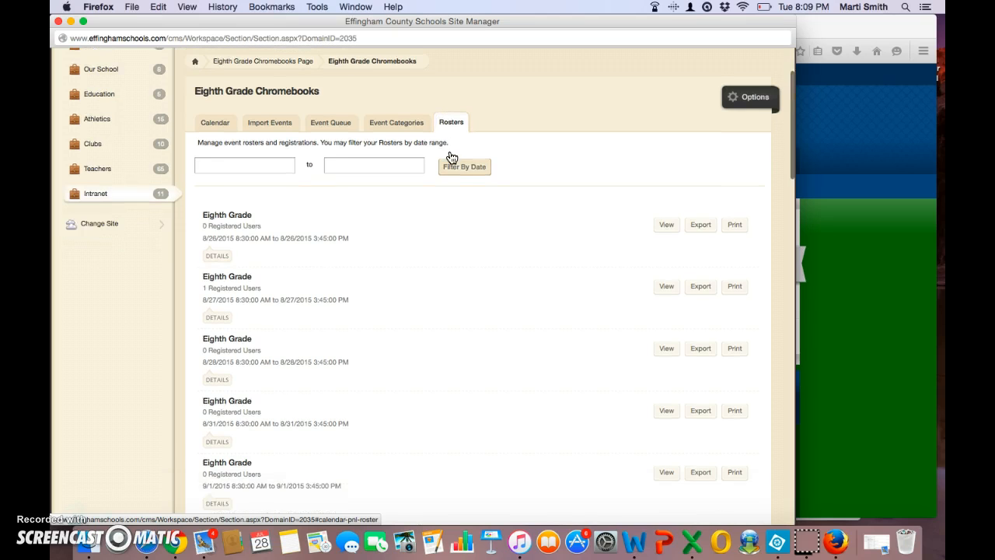
pyautogui.scroll(-1, 452, 157)
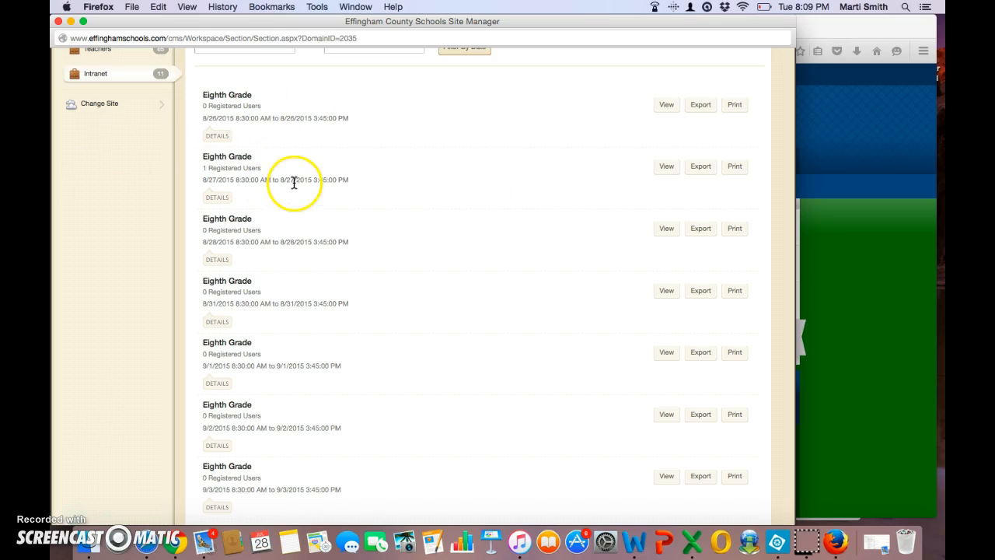
pyautogui.click(669, 169)
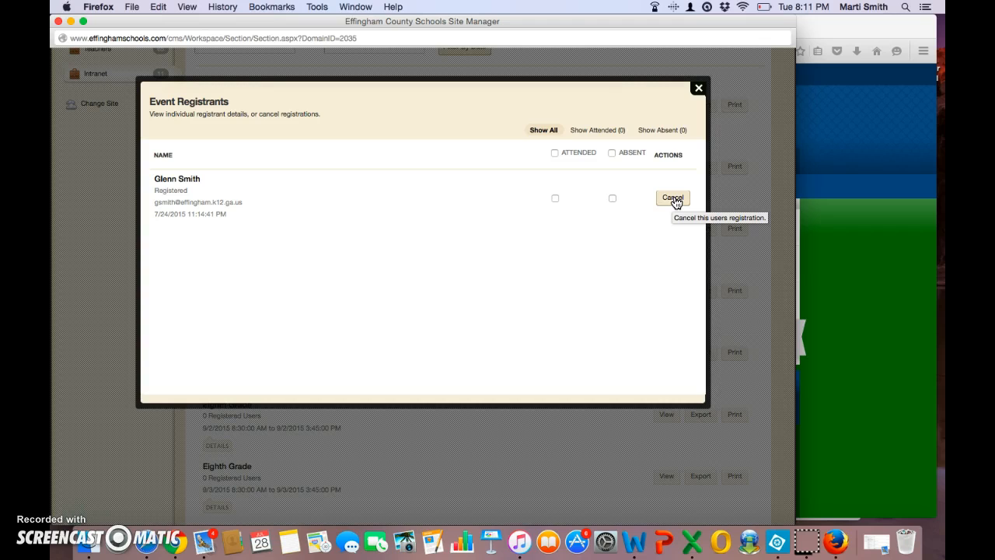
pyautogui.click(673, 201)
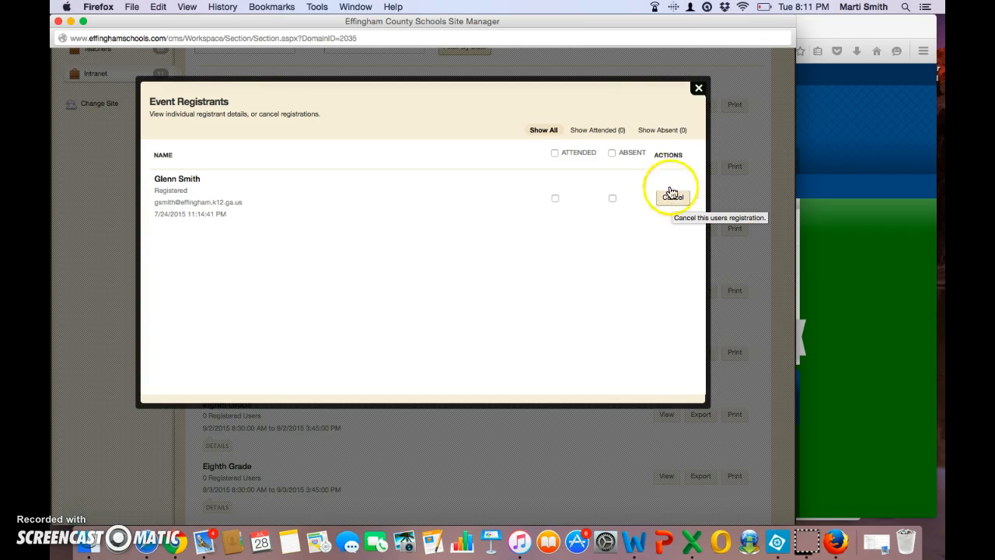
pyautogui.click(697, 90)
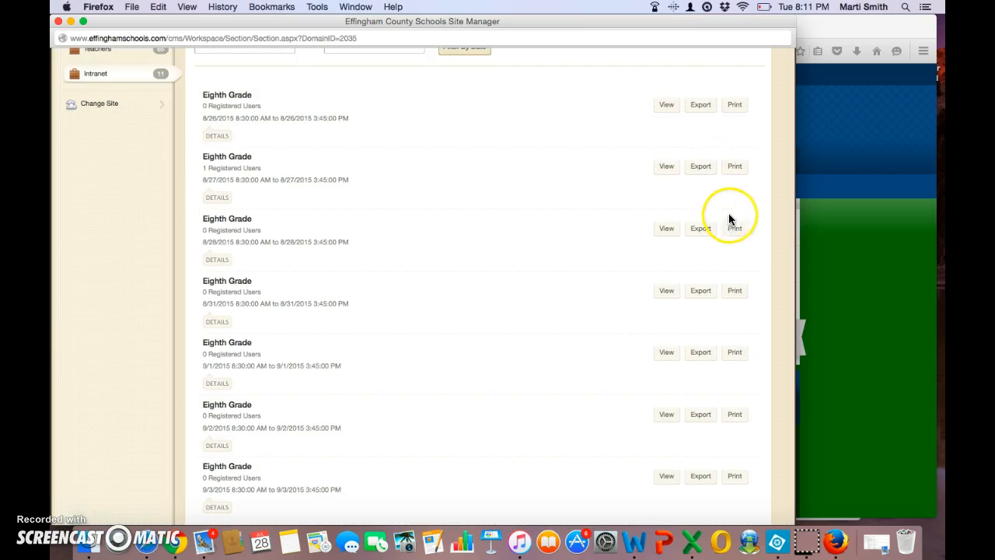
# - Return to the month calendar and open the Aug 27 Eighth Grade event for editing
pyautogui.scroll(5, 771, 211)
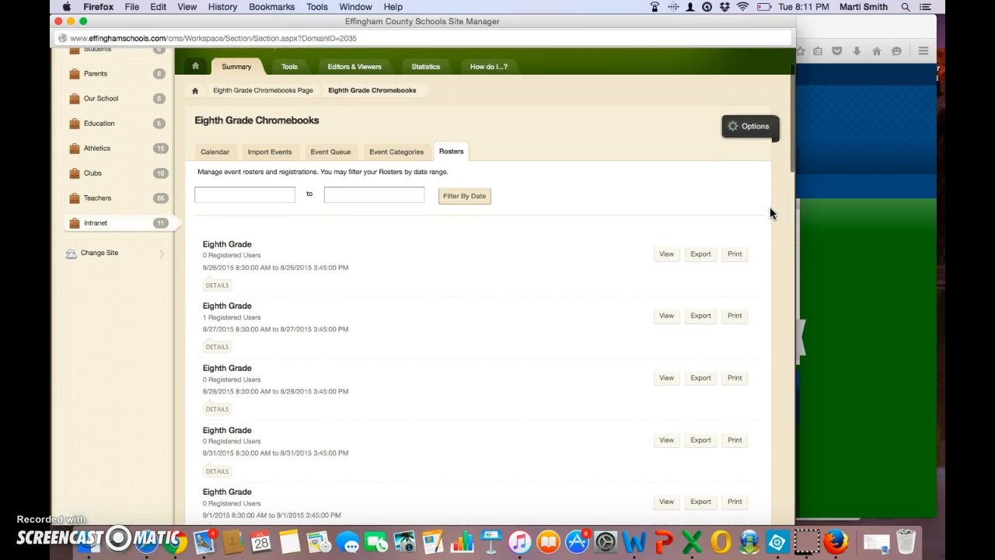
pyautogui.click(500, 67)
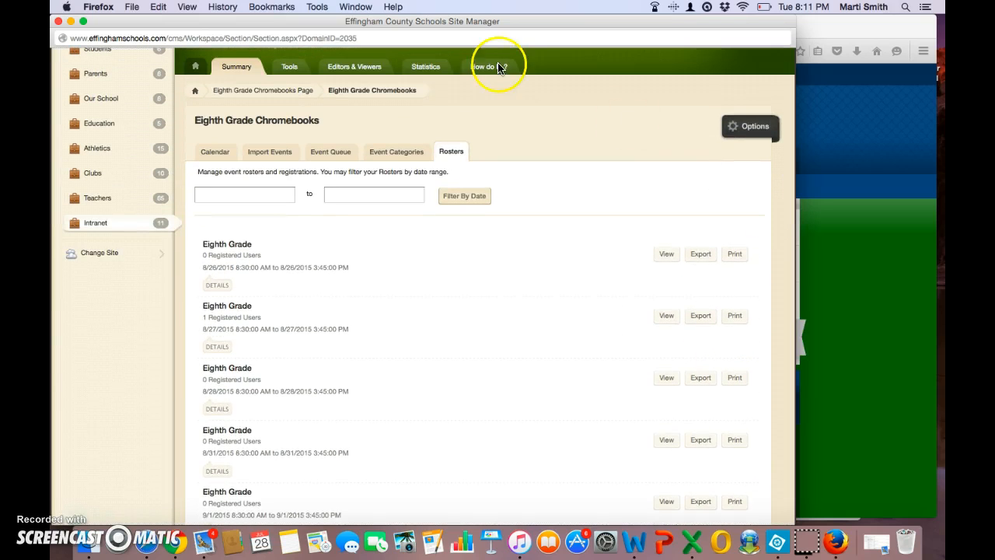
pyautogui.click(216, 153)
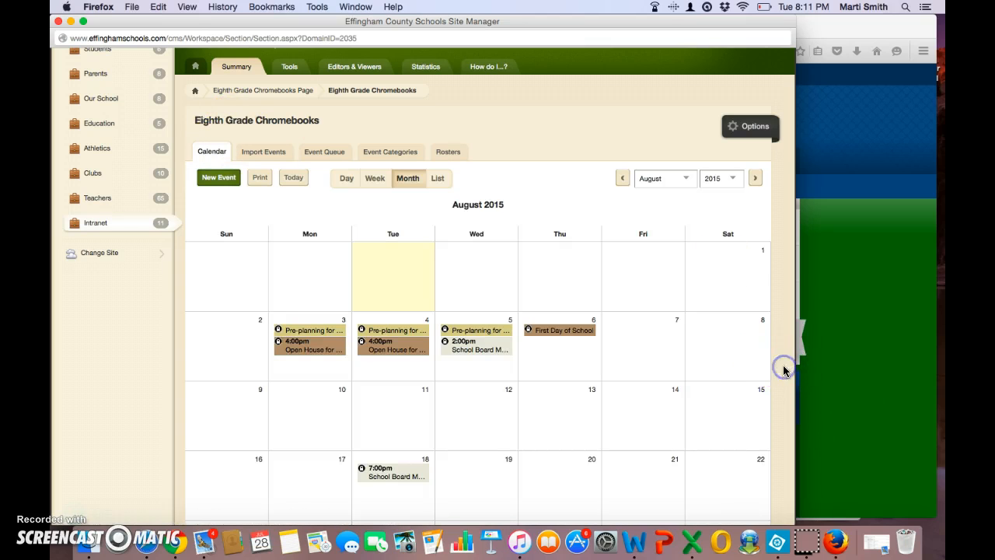
pyautogui.scroll(-5, 783, 364)
pyautogui.click(571, 366)
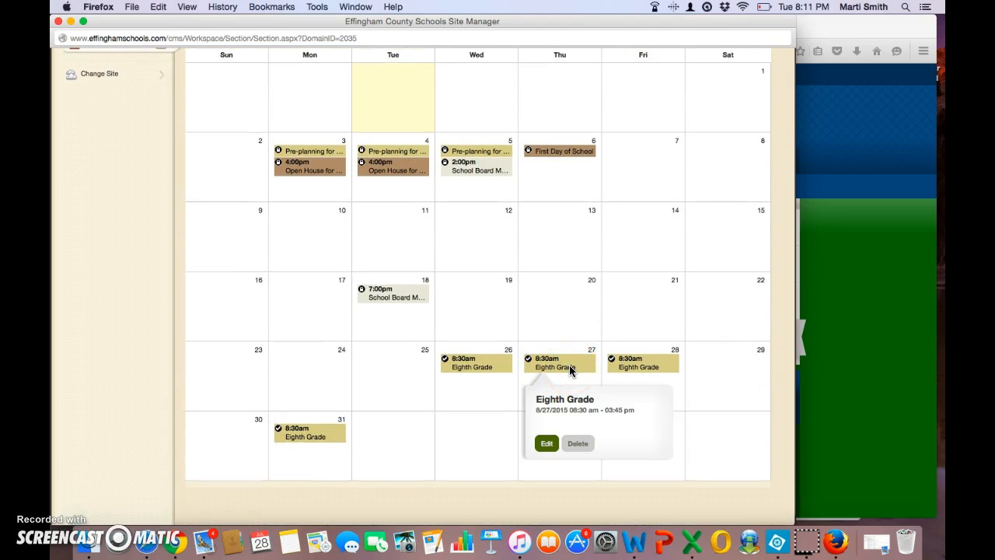
pyautogui.doubleClick(564, 367)
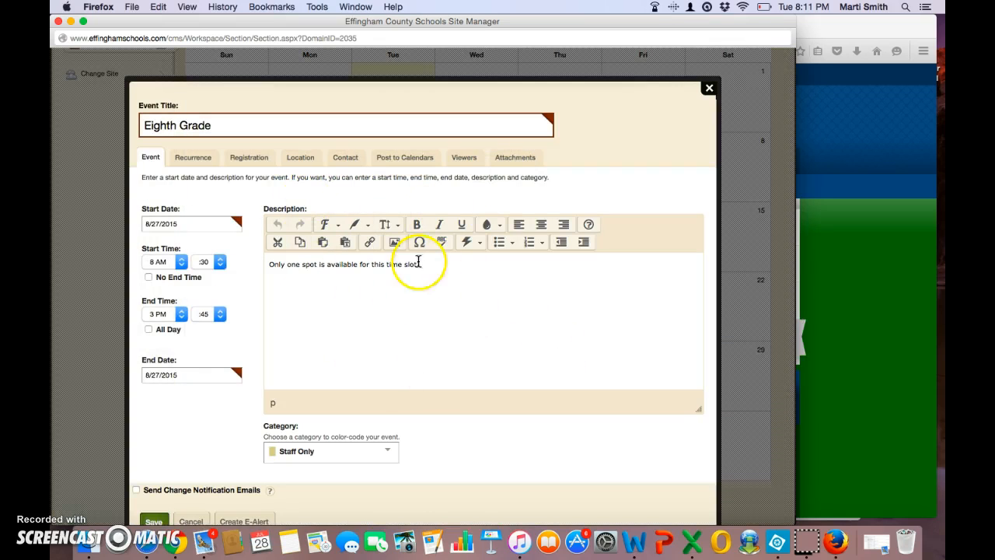
pyautogui.click(706, 311)
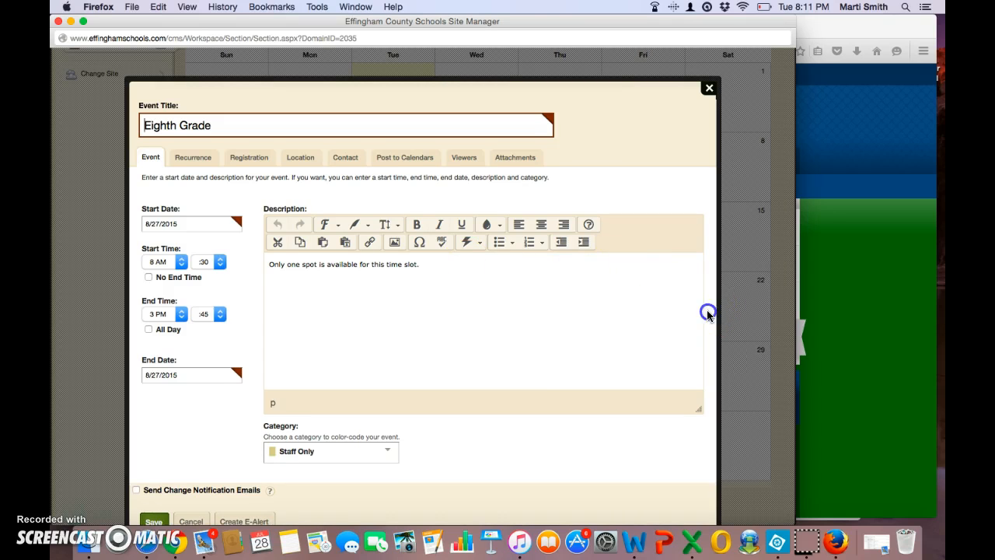
pyautogui.scroll(-2, 707, 311)
pyautogui.scroll(-3, 706, 311)
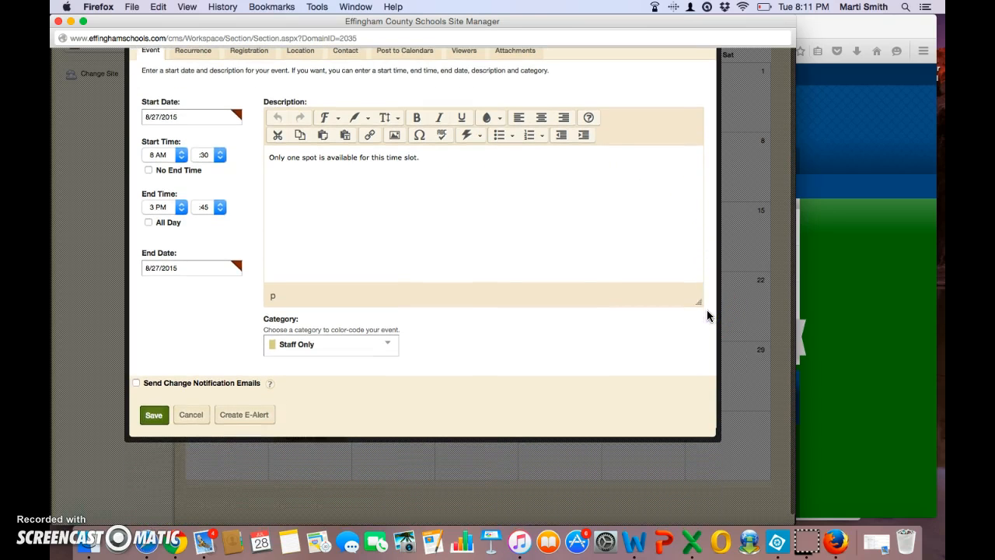
# - Browse the event categories, trying Parent News and then Progress & Grade Reports
pyautogui.click(393, 353)
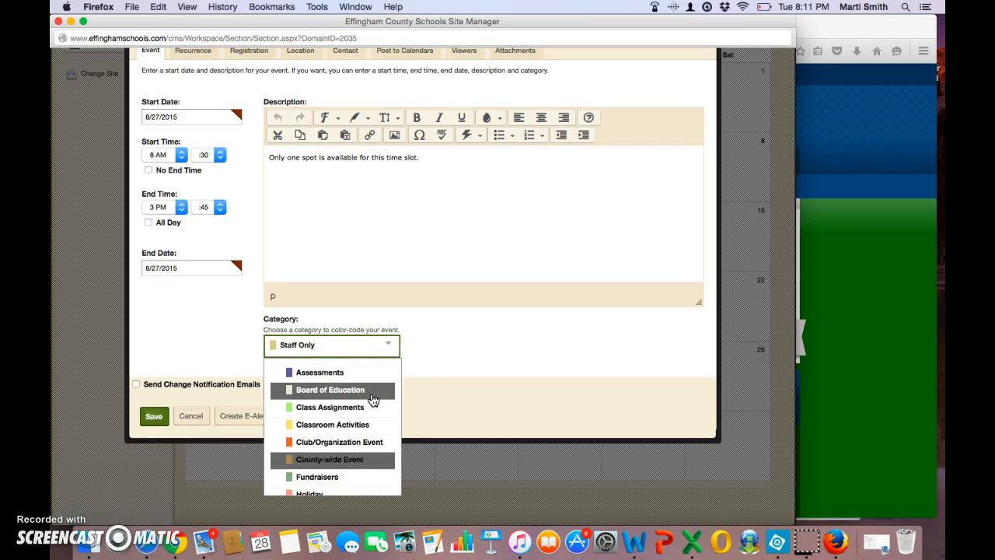
pyautogui.click(401, 367)
pyautogui.click(395, 346)
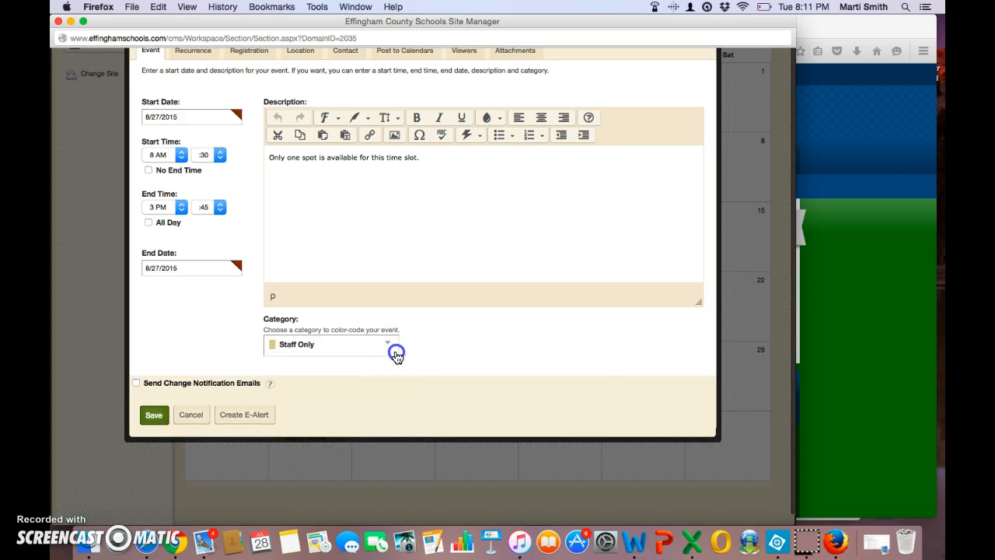
pyautogui.moveTo(397, 371); pyautogui.dragTo(404, 440)
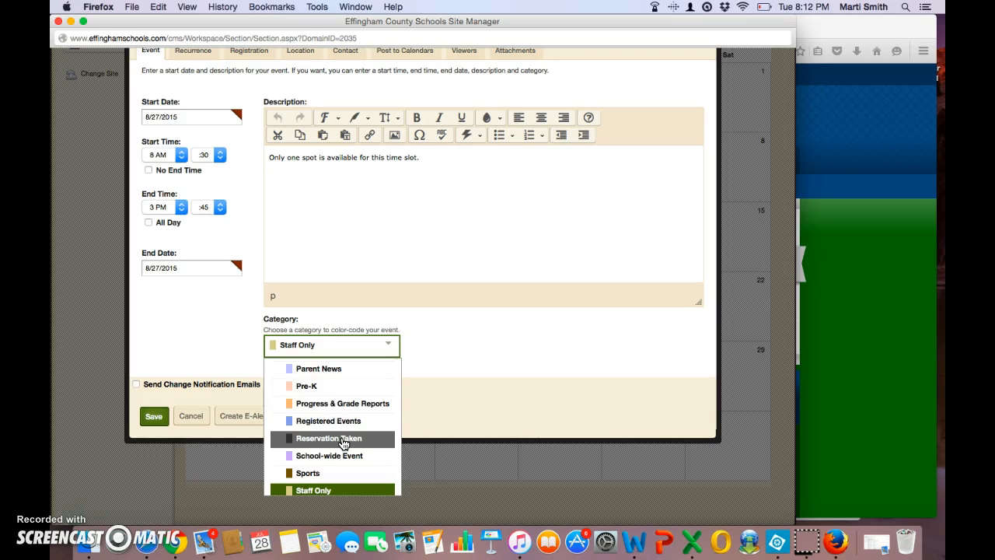
pyautogui.click(417, 399)
pyautogui.click(393, 354)
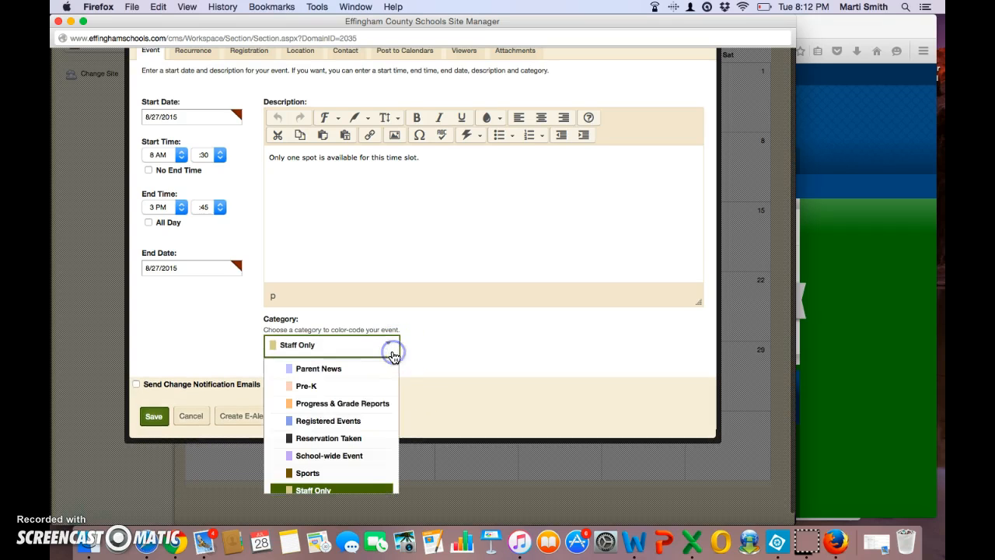
pyautogui.click(365, 370)
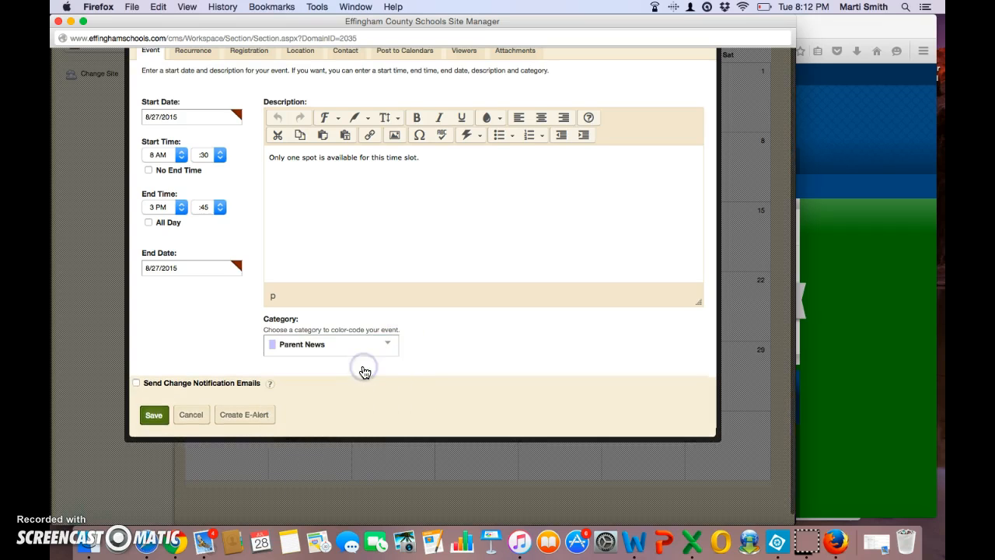
pyautogui.scroll(-2, 364, 371)
pyautogui.click(391, 292)
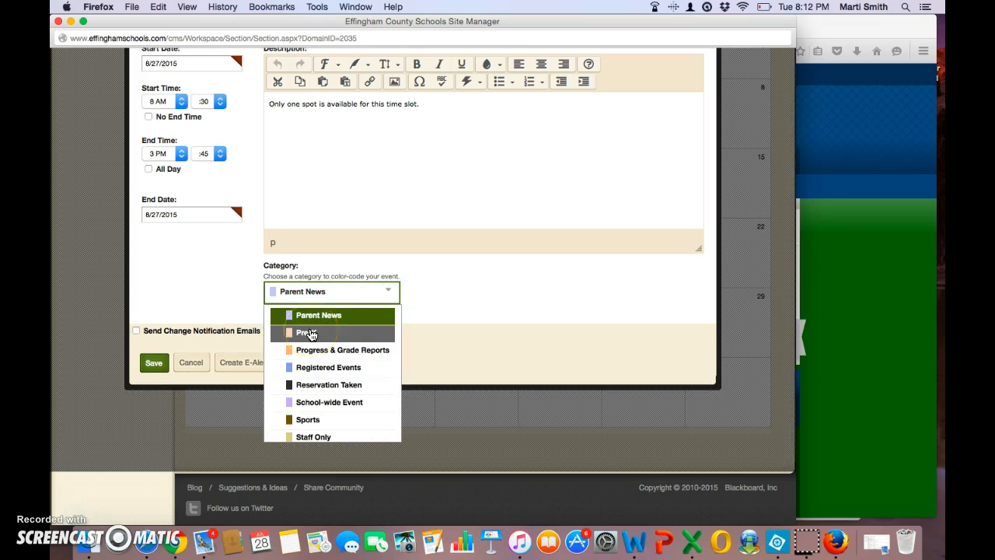
pyautogui.click(313, 350)
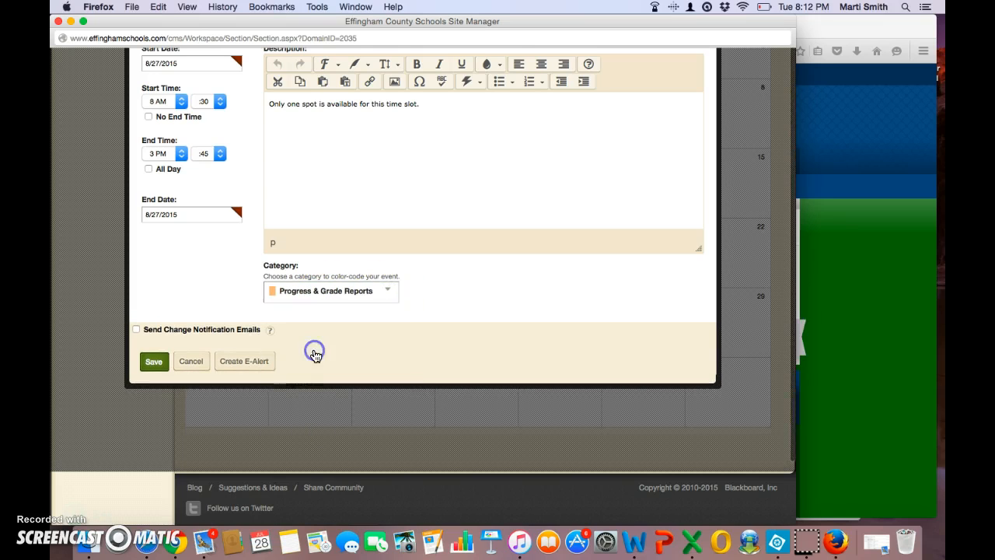
# - Set the Aug 27 event's category to Reservation Taken and save the event
pyautogui.click(392, 292)
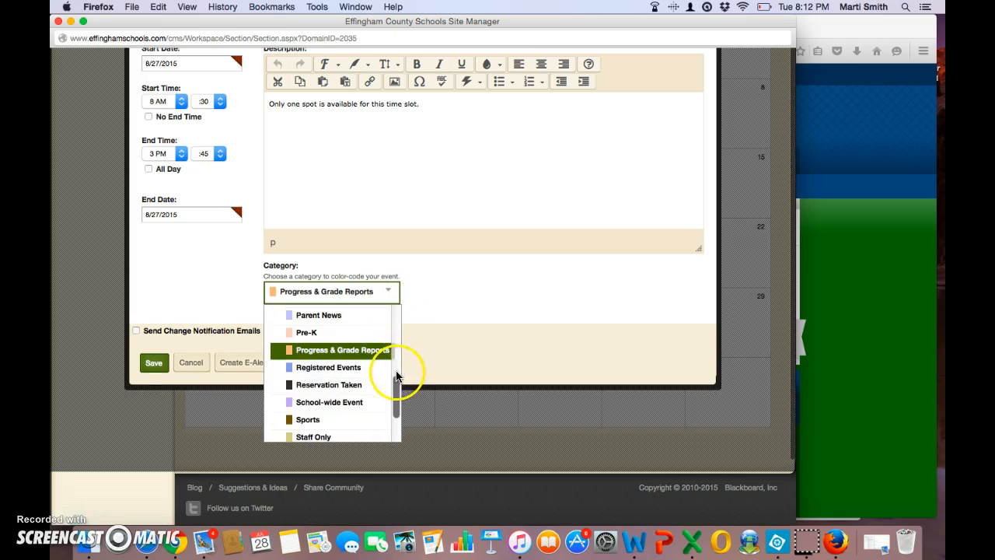
pyautogui.moveTo(402, 393)
pyautogui.mouseDown()
pyautogui.moveTo(395, 333)
pyautogui.moveTo(401, 410)
pyautogui.moveTo(395, 317)
pyautogui.moveTo(396, 401)
pyautogui.mouseUp()
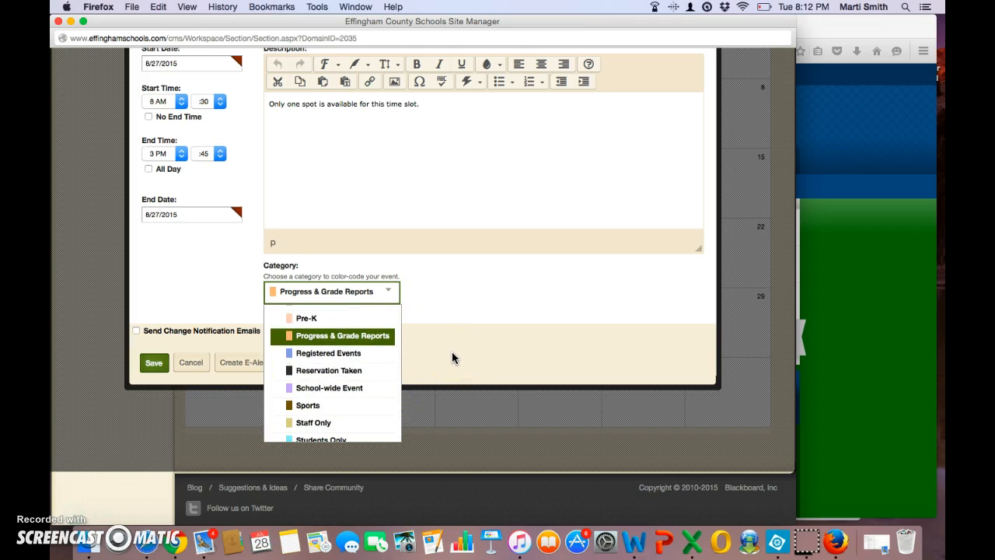
pyautogui.click(352, 377)
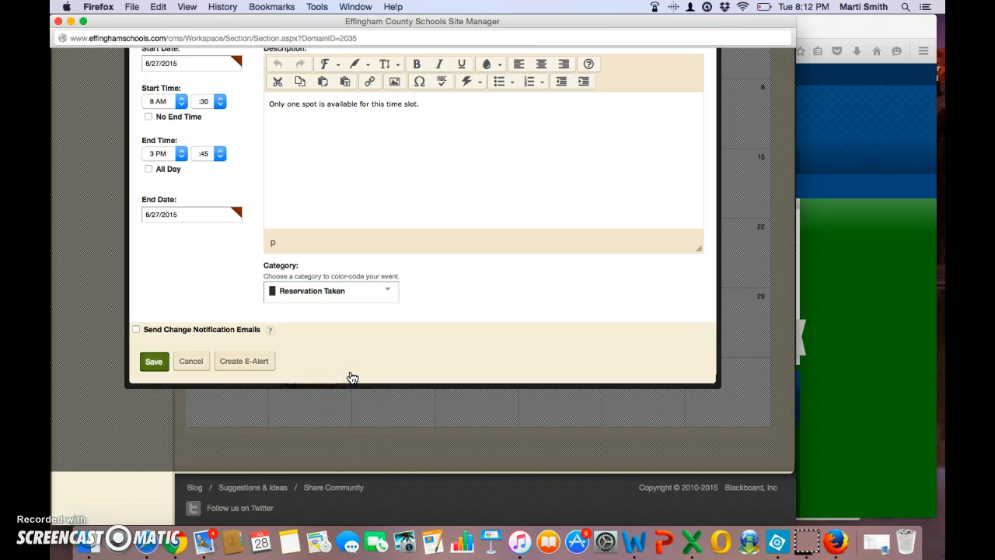
pyautogui.click(388, 289)
pyautogui.moveTo(398, 393)
pyautogui.mouseDown()
pyautogui.moveTo(395, 381)
pyautogui.moveTo(395, 400)
pyautogui.mouseUp()
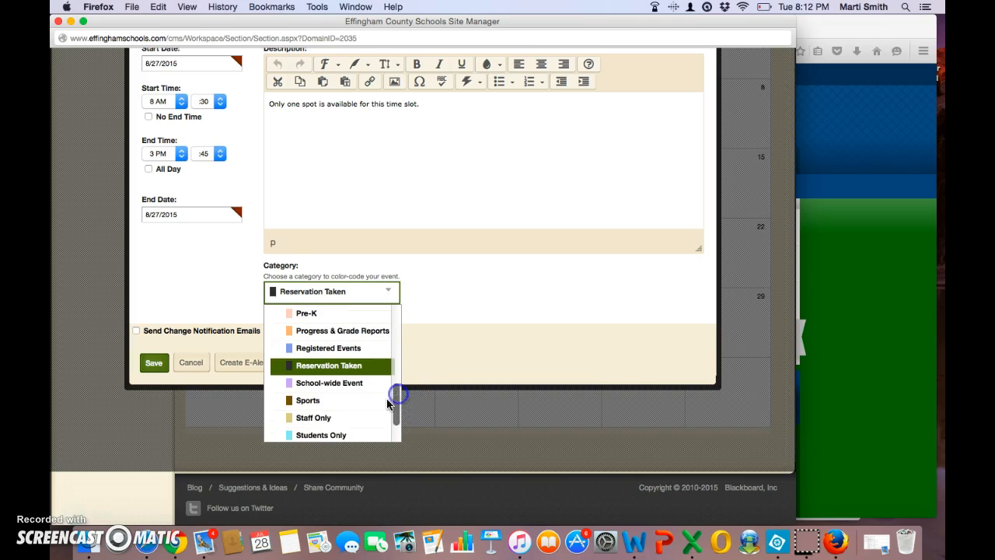
pyautogui.click(351, 419)
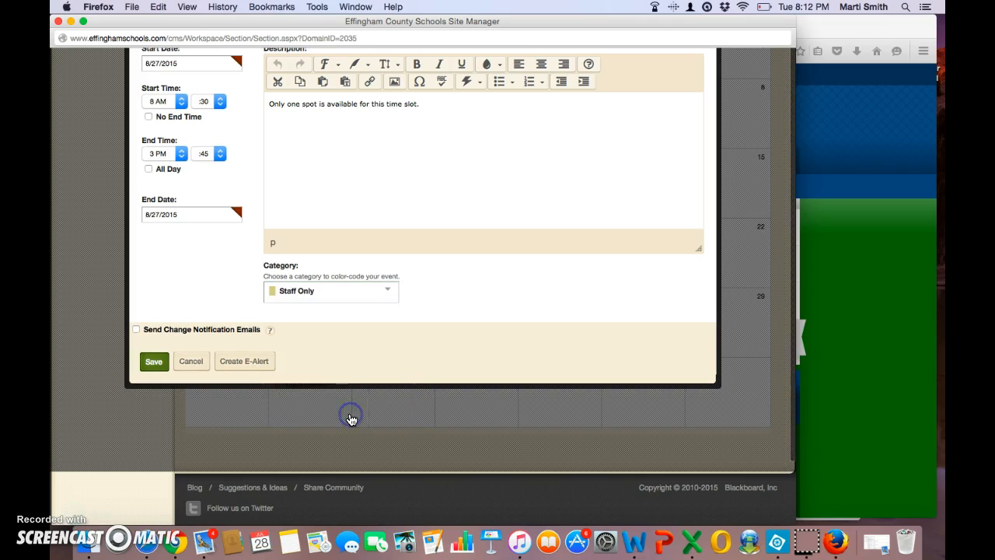
pyautogui.click(389, 289)
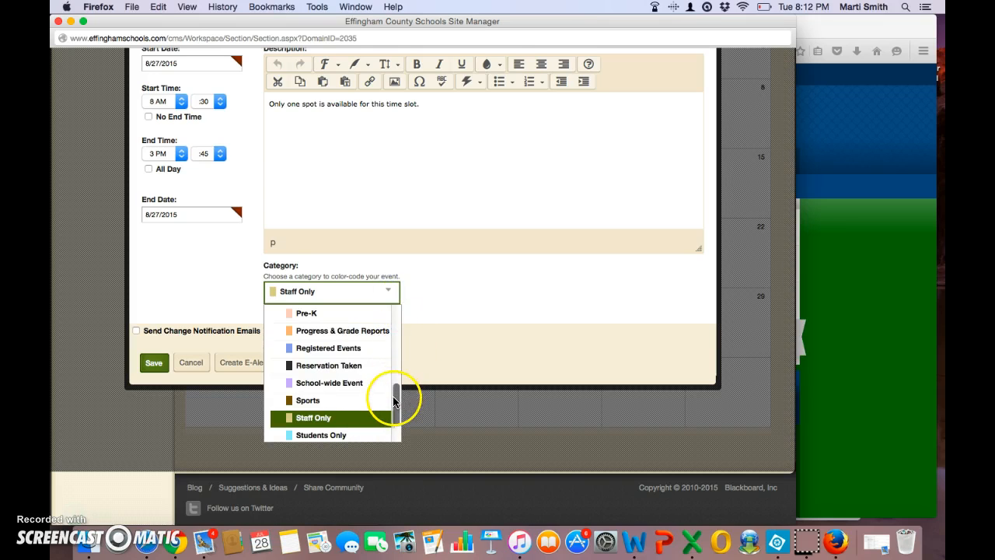
pyautogui.click(345, 367)
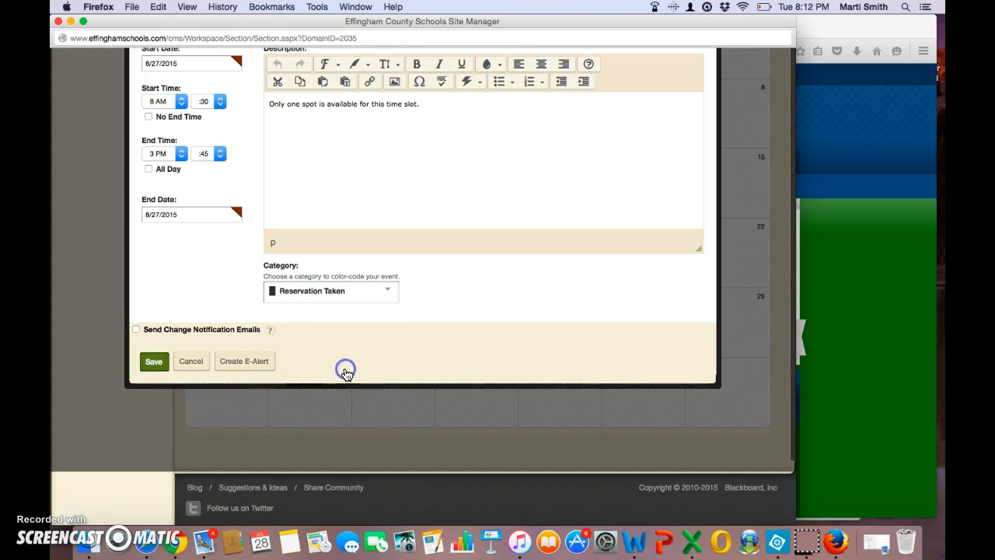
pyautogui.click(153, 361)
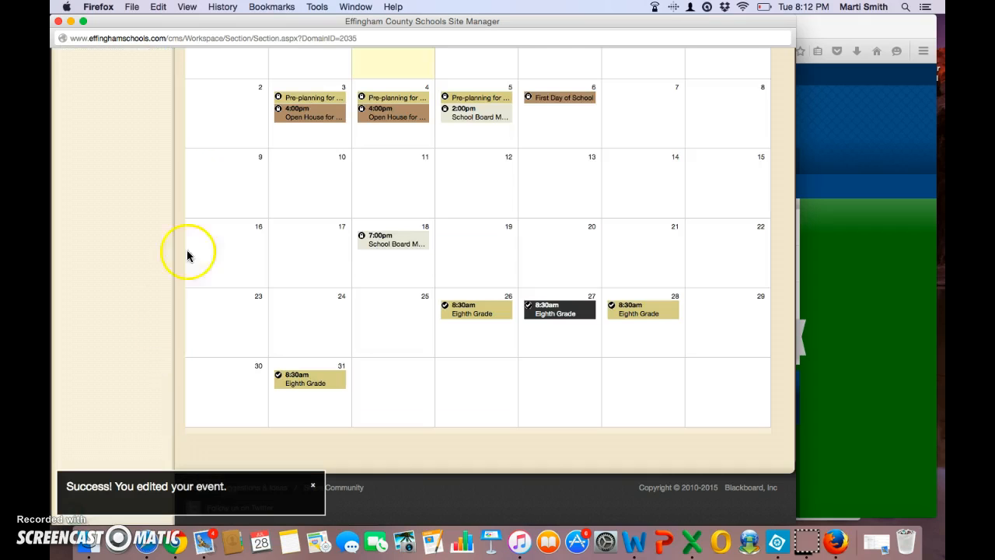
pyautogui.click(567, 311)
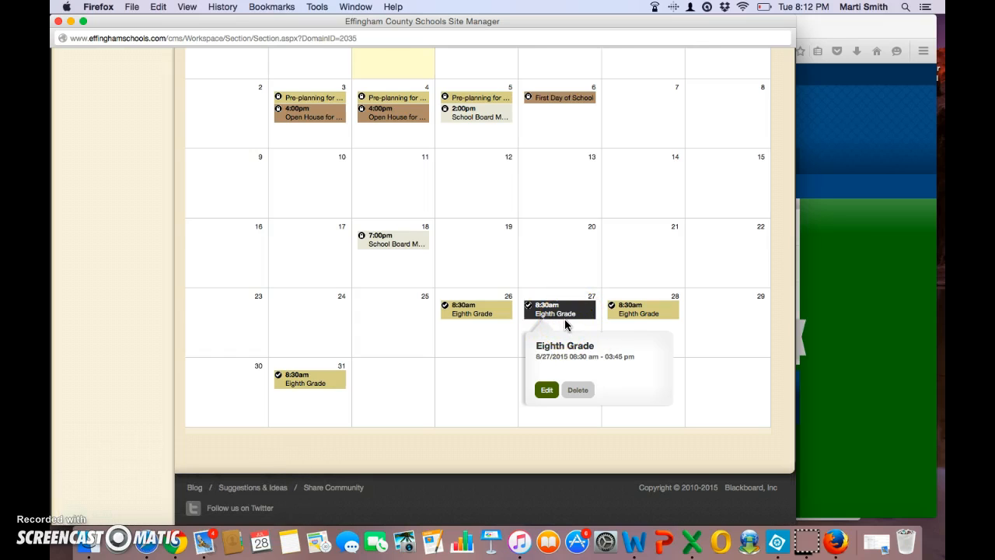
pyautogui.click(552, 308)
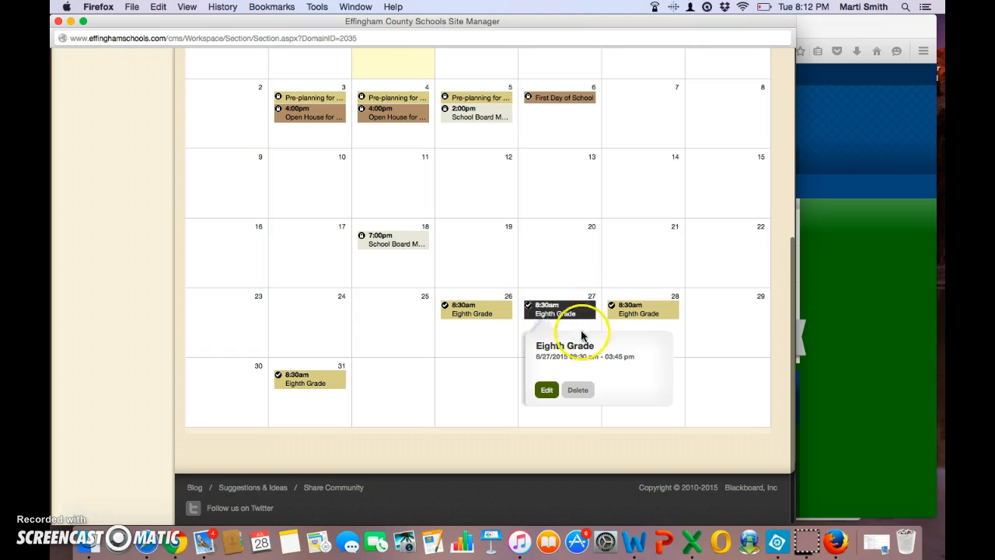
pyautogui.click(645, 309)
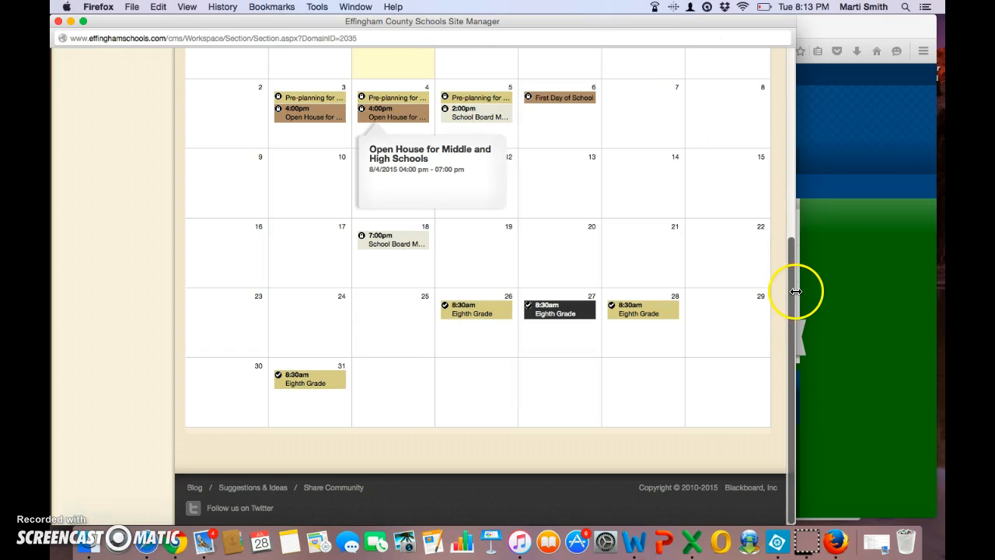
pyautogui.moveTo(791, 282); pyautogui.dragTo(775, 44)
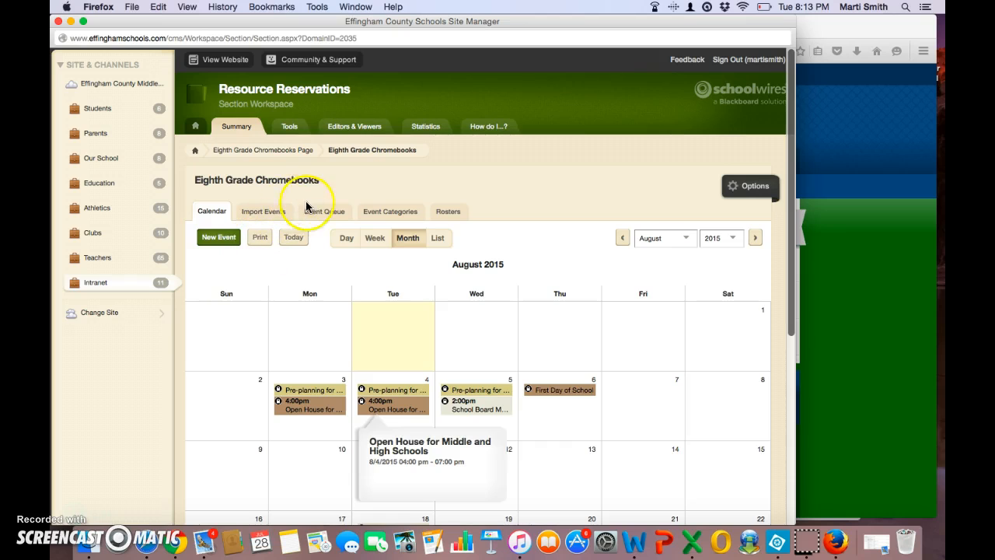
# - Check the pending Event Requests and the Event Categories list, then return to the Calendar view
pyautogui.click(325, 216)
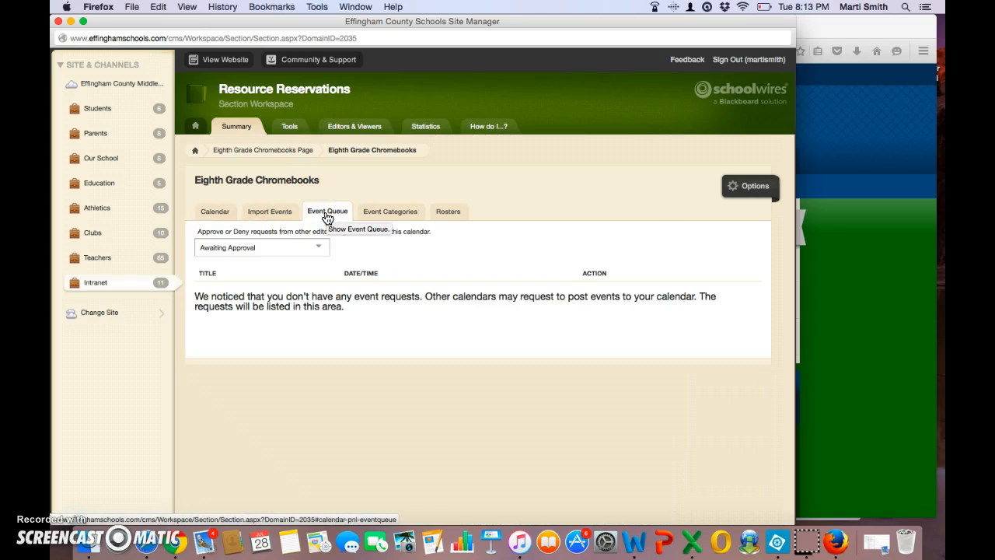
pyautogui.click(376, 213)
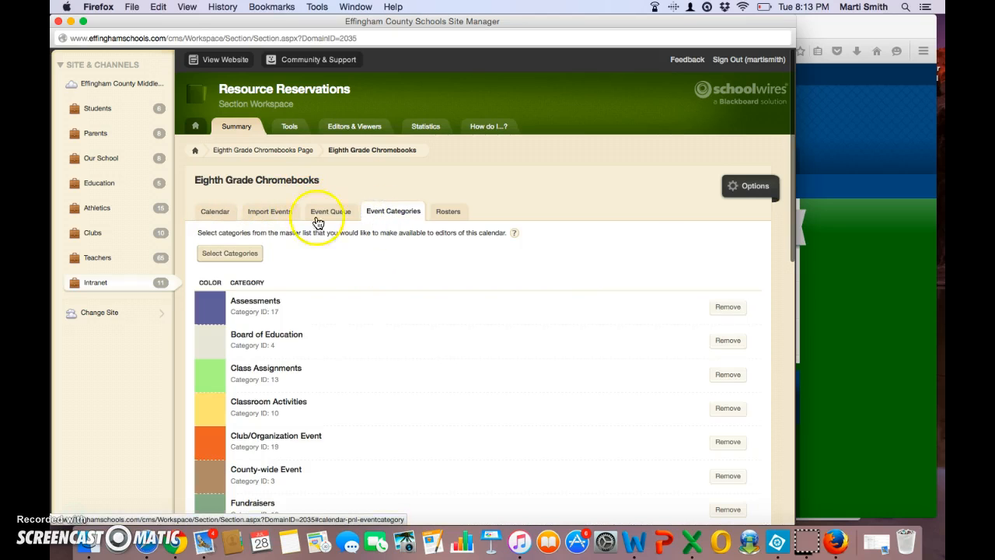
pyautogui.click(214, 210)
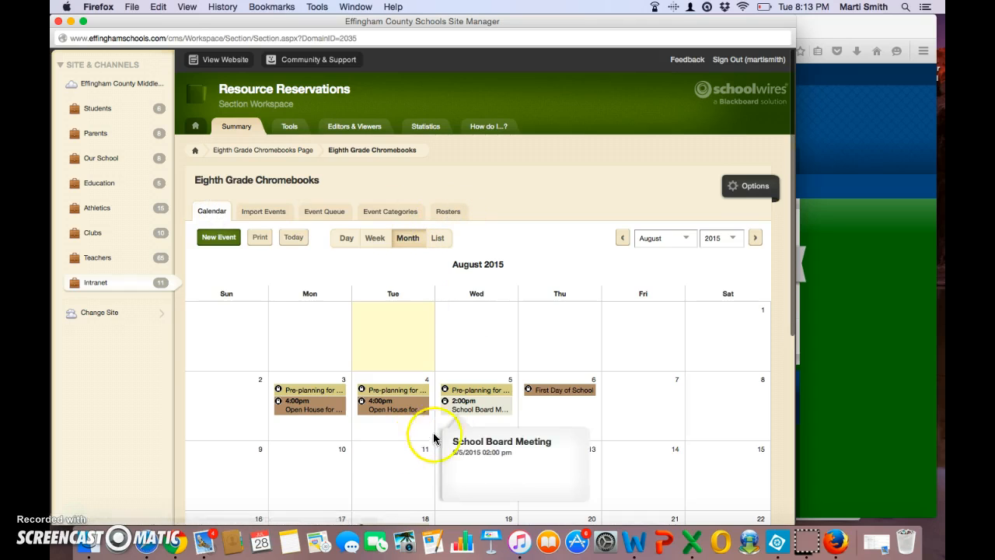
# - Switch the Eighth Grade Chromebooks calendar to September 2015
pyautogui.moveTo(567, 387)
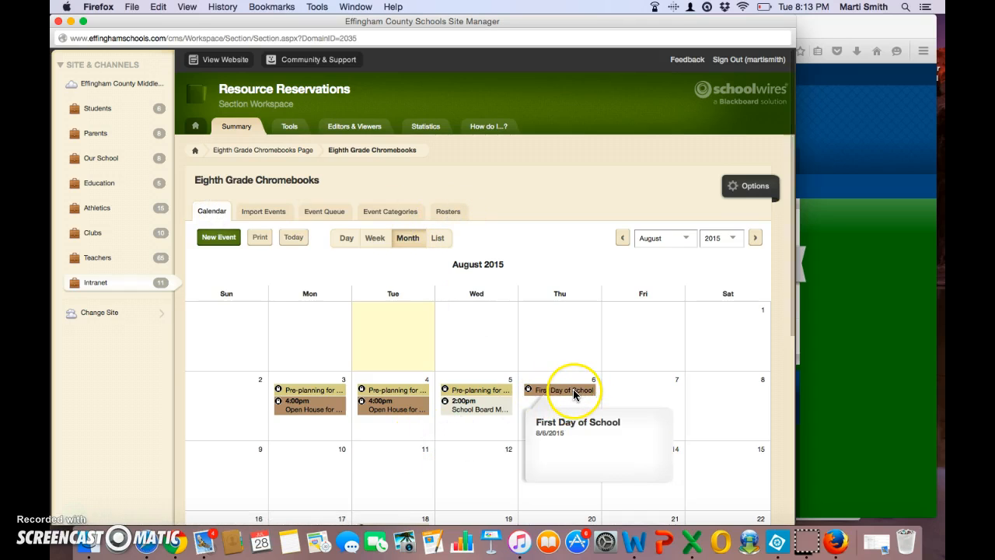
pyautogui.click(689, 239)
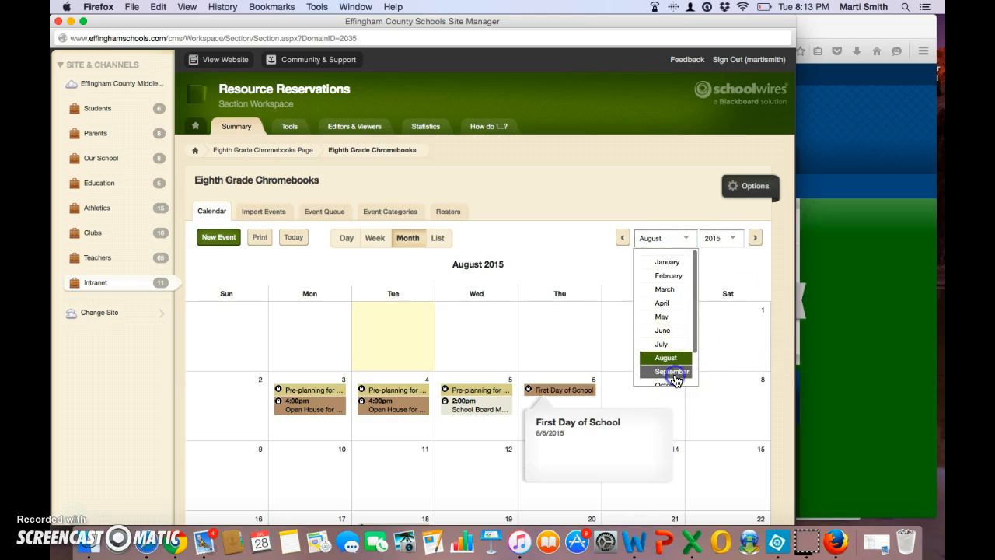
pyautogui.click(673, 372)
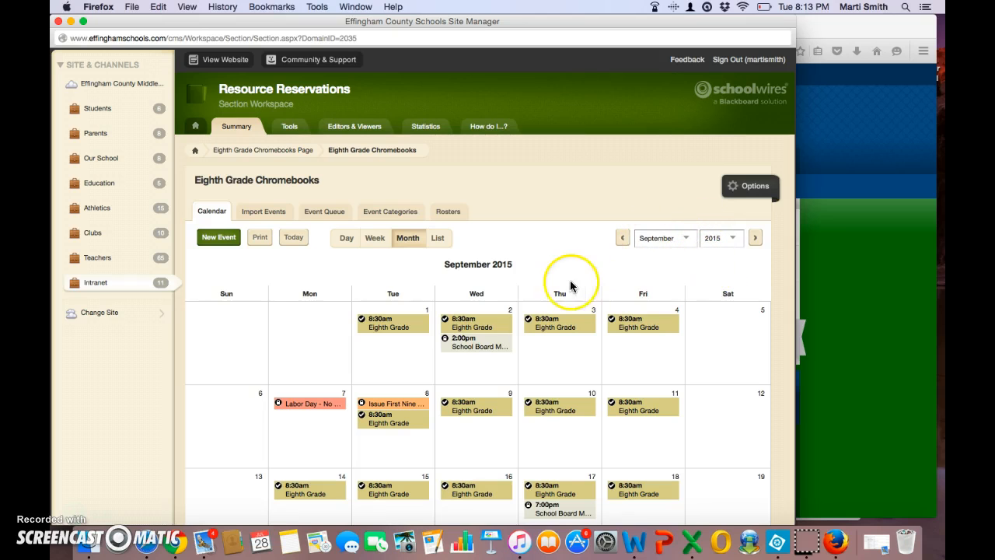
# - Preview the September 4 and 25 slots, opening the 25th's editor and closing it unsaved
pyautogui.click(639, 326)
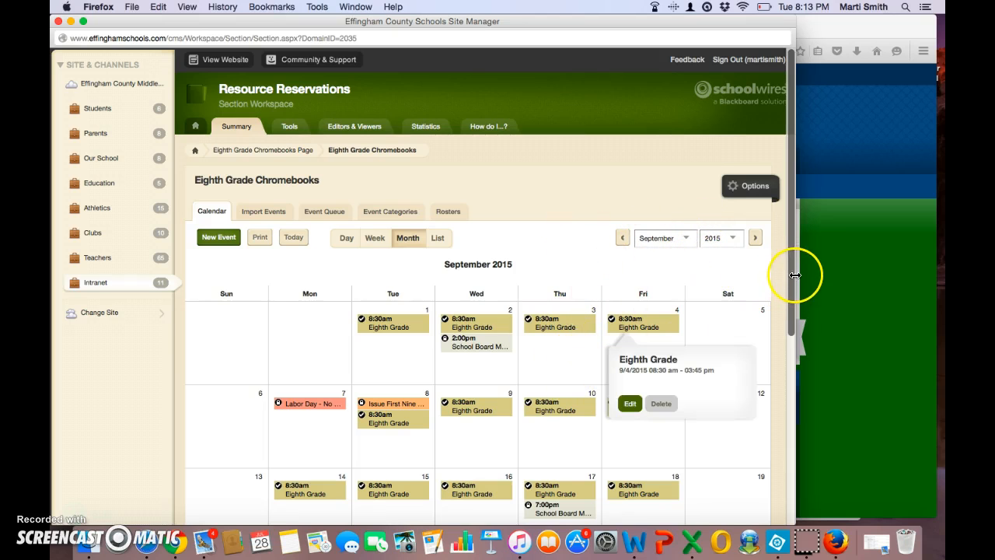
pyautogui.moveTo(791, 272); pyautogui.dragTo(788, 371)
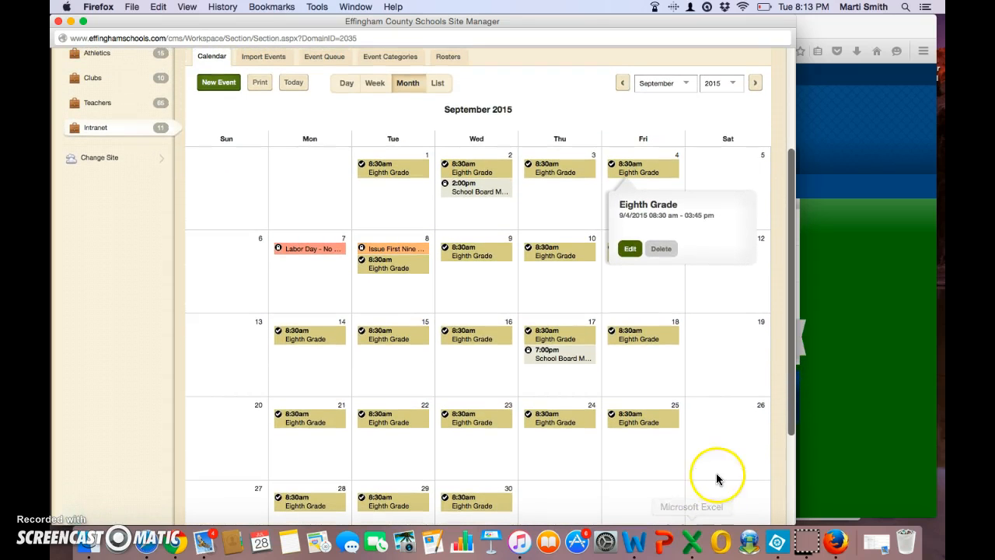
pyautogui.click(630, 460)
pyautogui.click(633, 425)
pyautogui.click(633, 423)
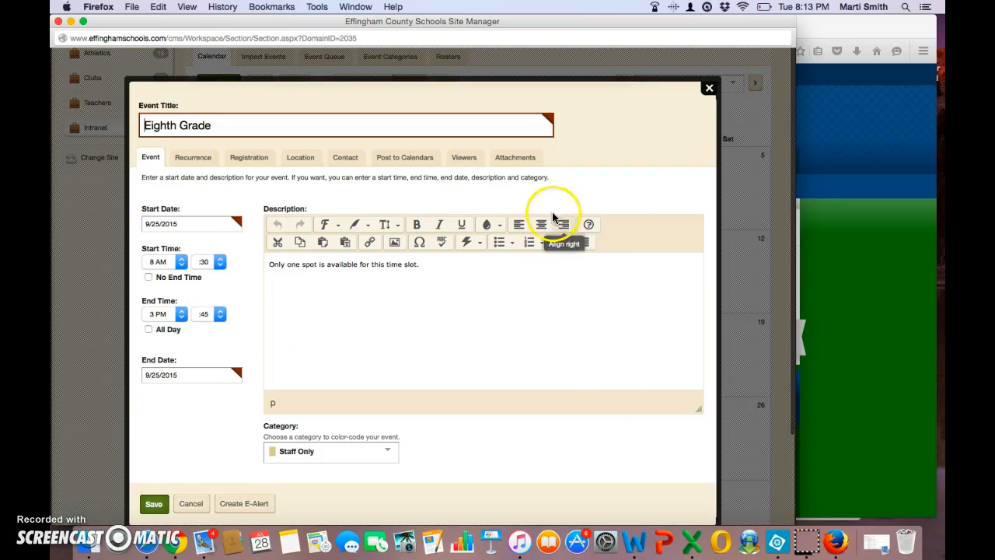
pyautogui.click(708, 90)
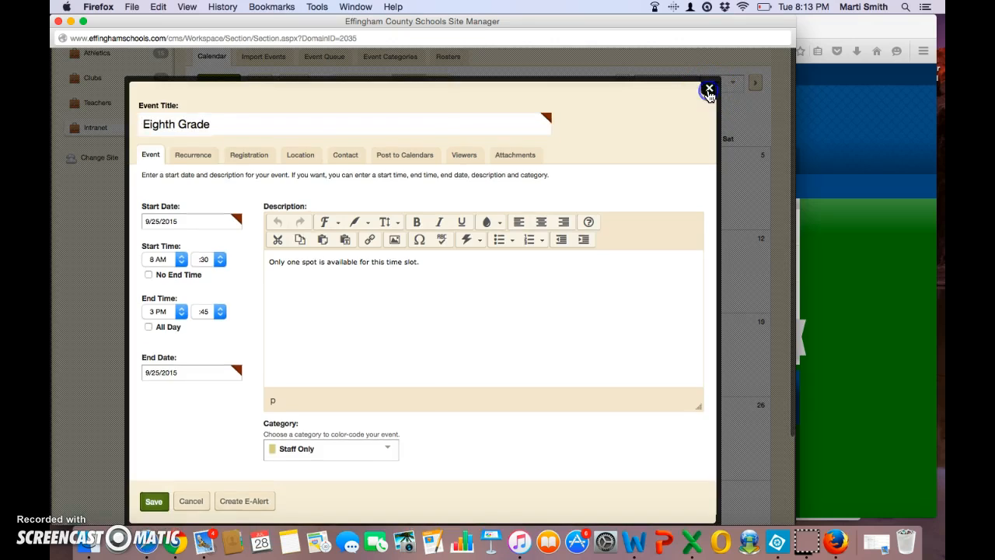
# - Close Site Manager and open Effingham County Middle School's Intranet section
pyautogui.click(57, 22)
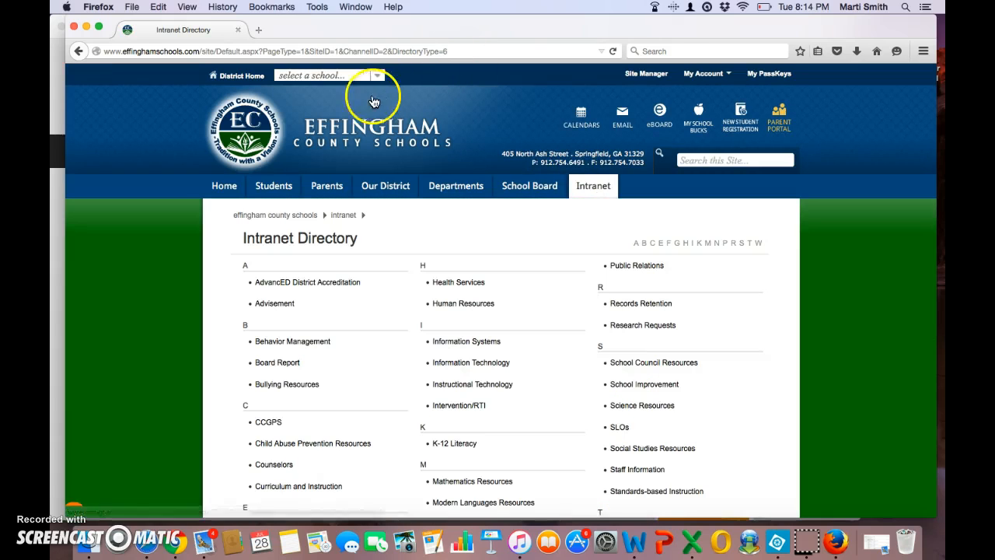
pyautogui.click(372, 75)
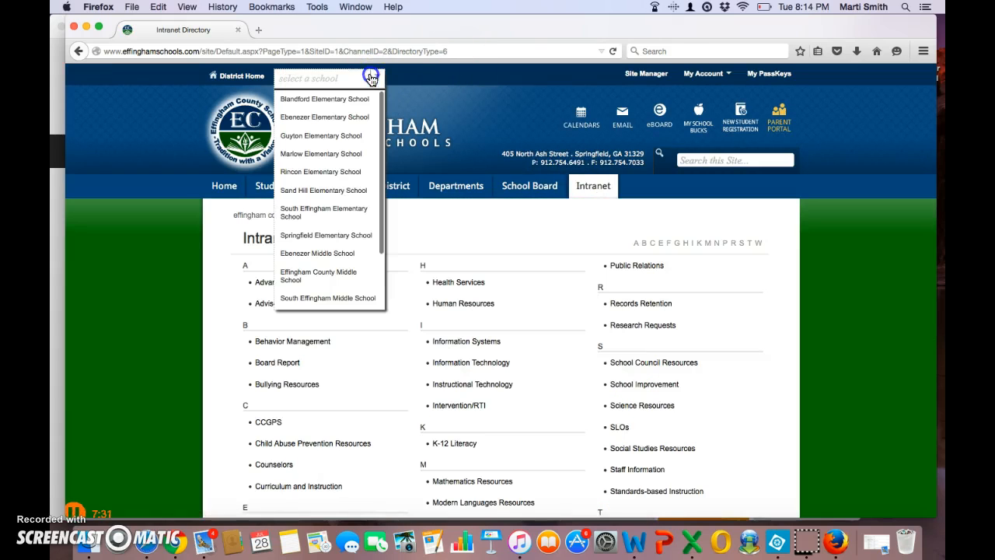
pyautogui.click(350, 276)
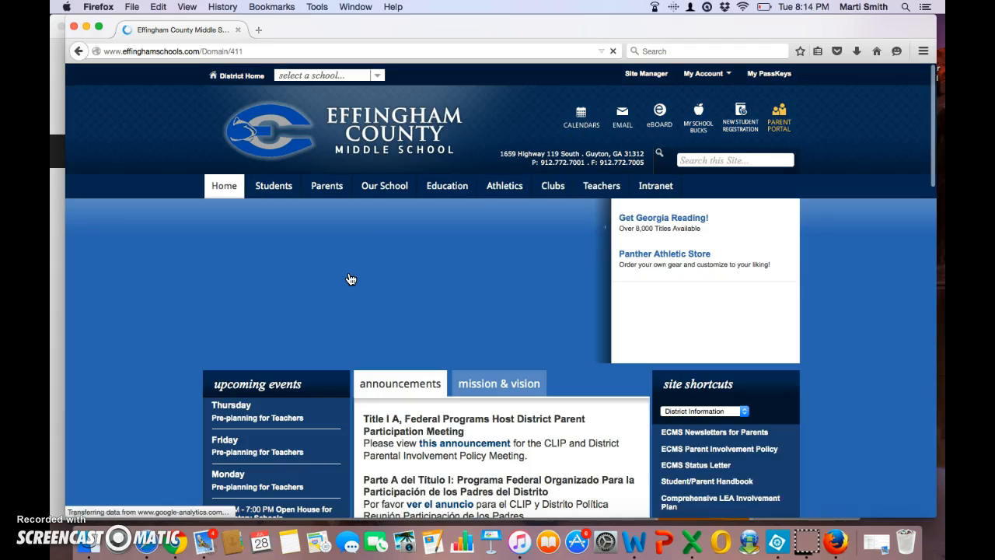
pyautogui.click(660, 187)
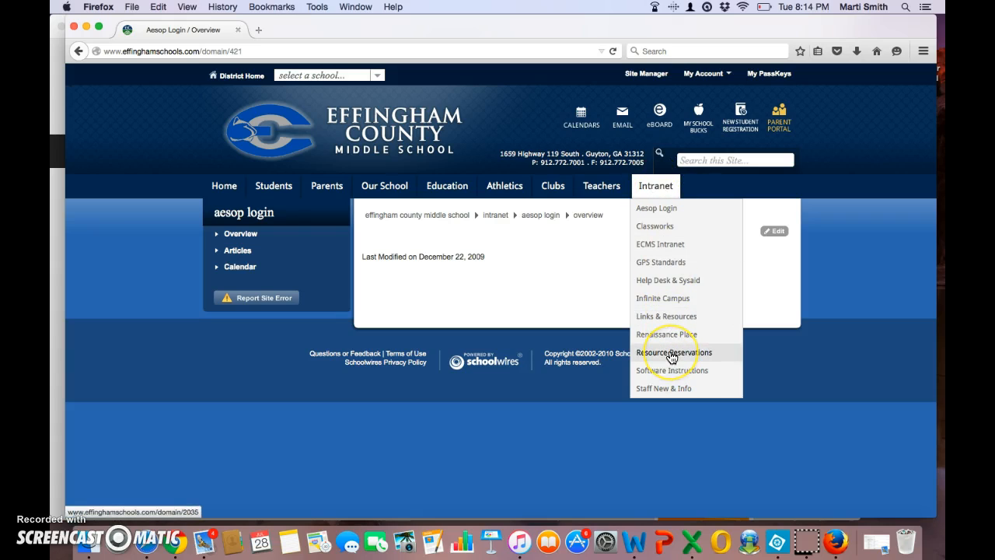
# - Open the Eighth Grade Chromebooks reservation calendar under Resource Reservations and show September 2015
pyautogui.click(670, 354)
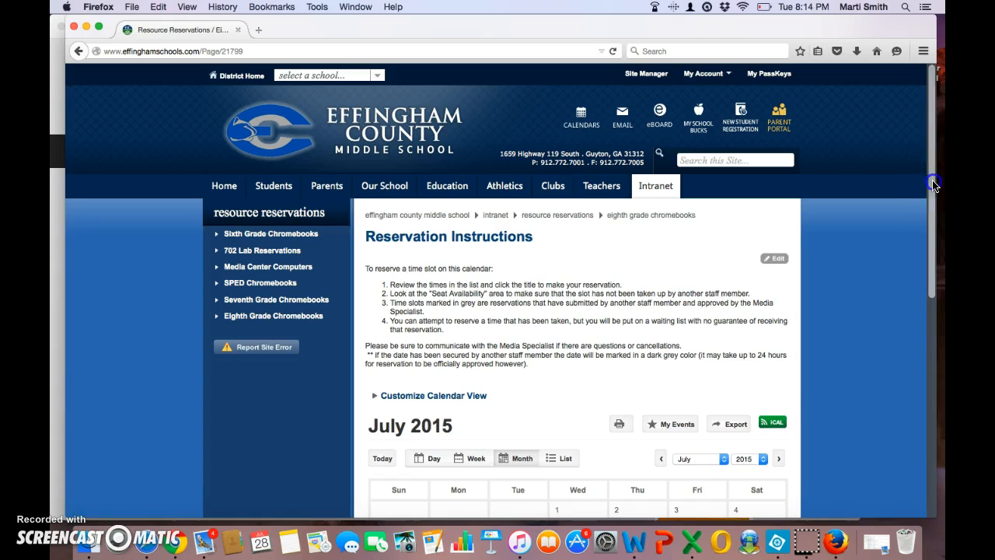
pyautogui.scroll(-5, 934, 184)
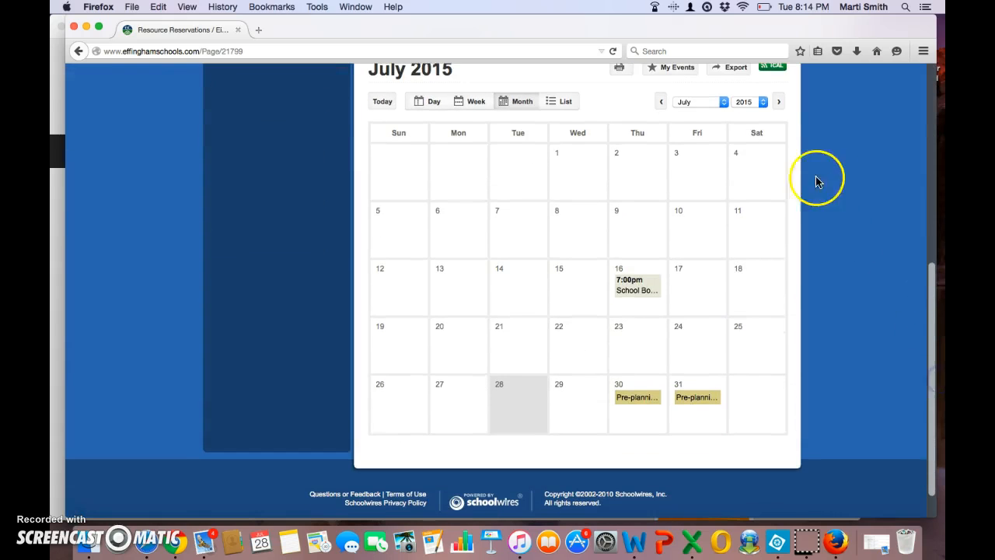
pyautogui.click(722, 102)
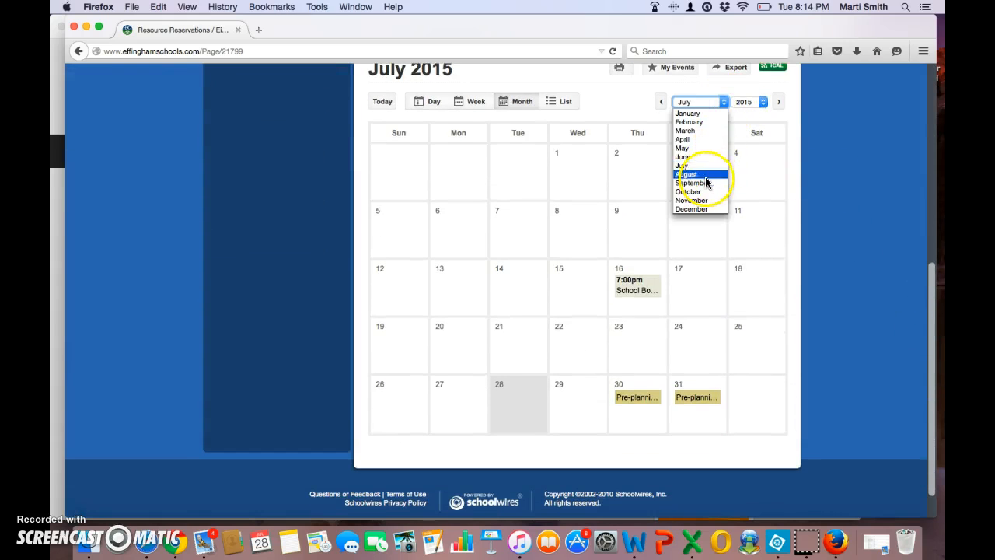
pyautogui.click(707, 184)
pyautogui.click(699, 101)
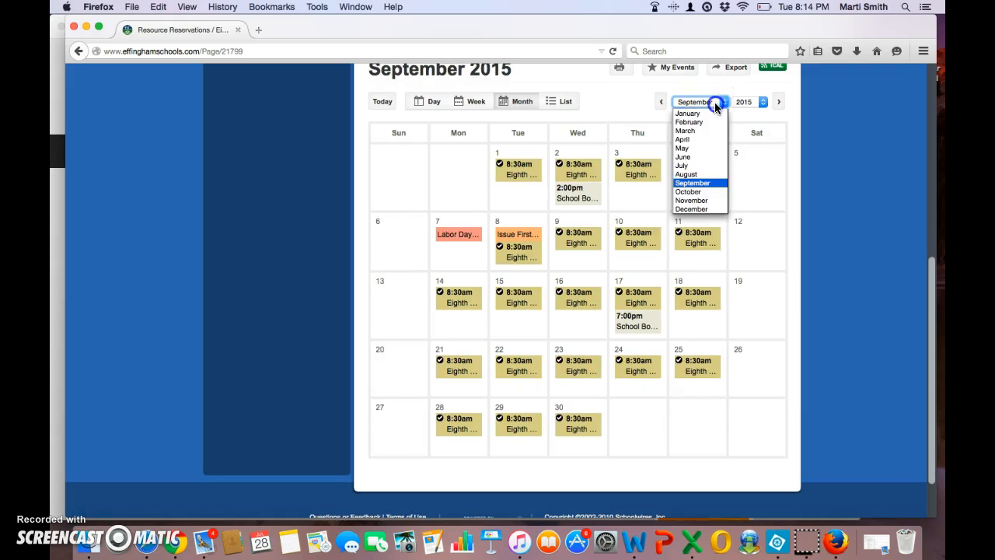
# - Switch the calendar to August and open the Aug 27 Eighth Grade Chromebooks slot
pyautogui.click(684, 176)
pyautogui.moveTo(634, 378)
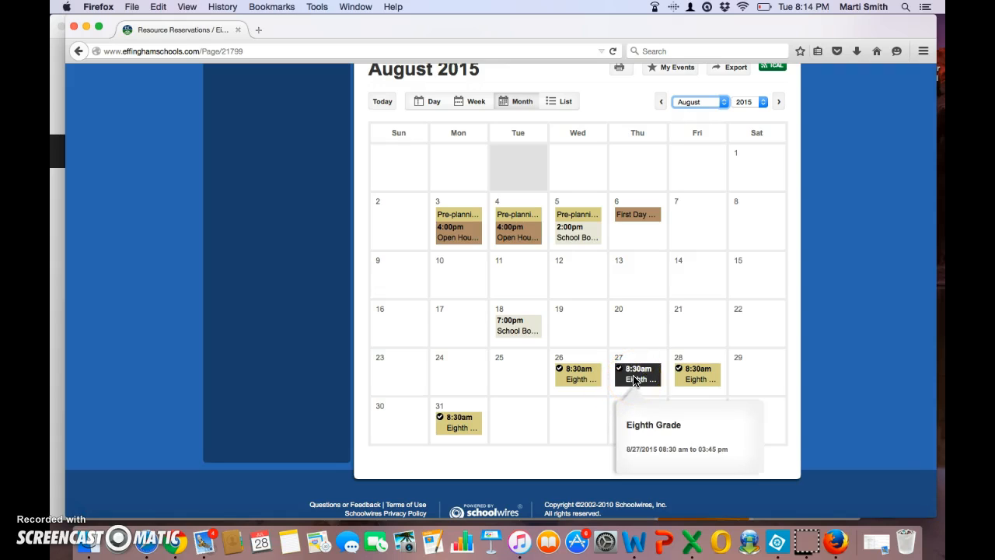
pyautogui.click(632, 376)
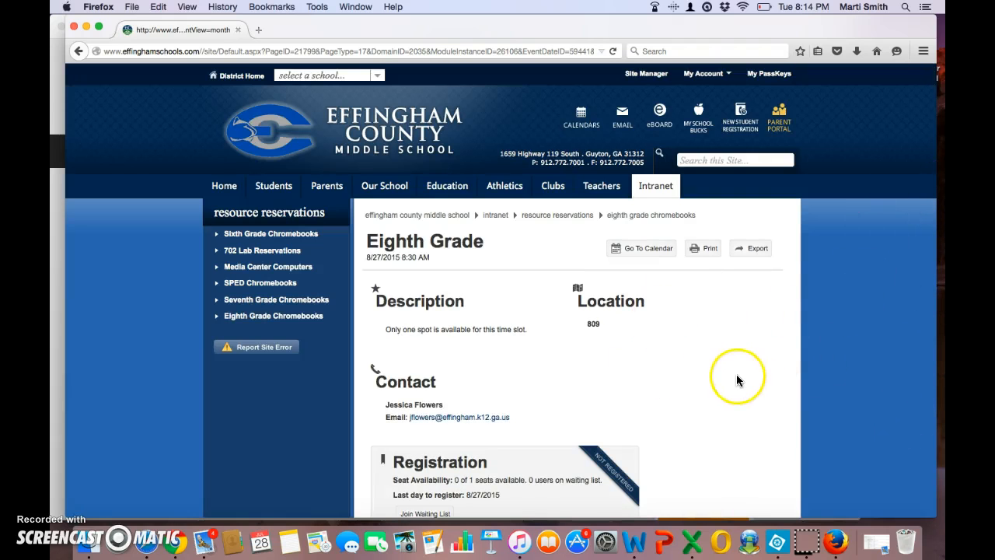
pyautogui.scroll(-2, 737, 379)
pyautogui.scroll(-3, 737, 379)
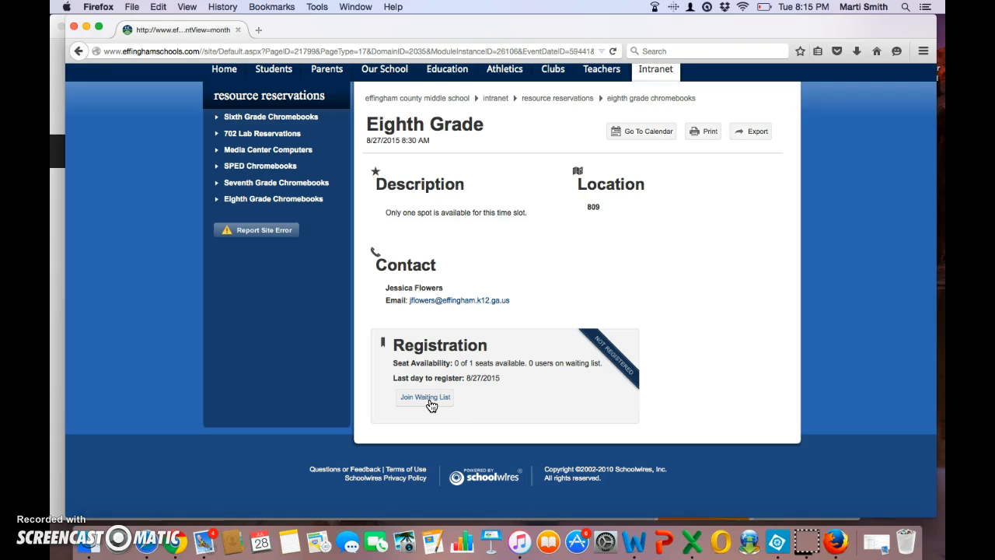
# - Join the waiting list for the full 8:30 AM slot and check the waitlisted status
pyautogui.click(428, 400)
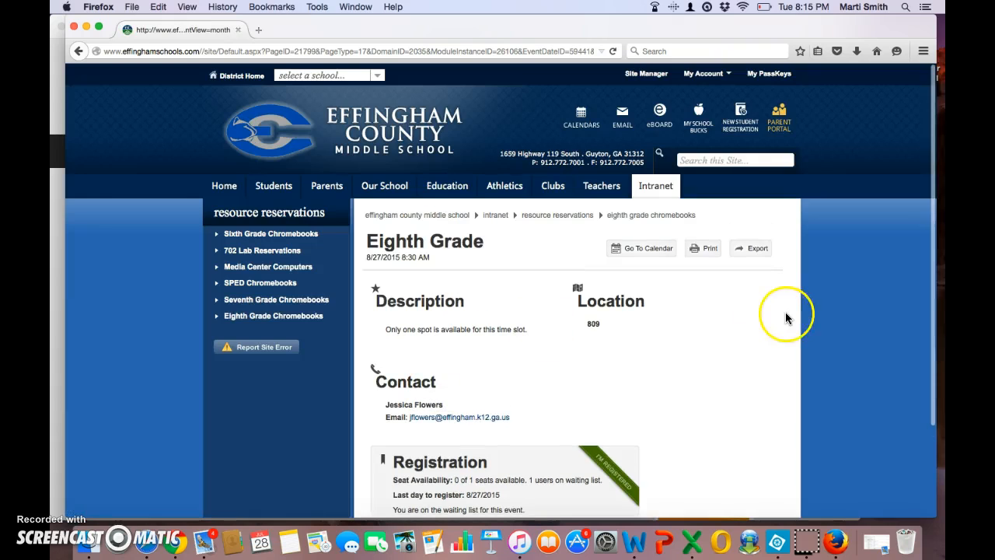
pyautogui.scroll(-3, 933, 244)
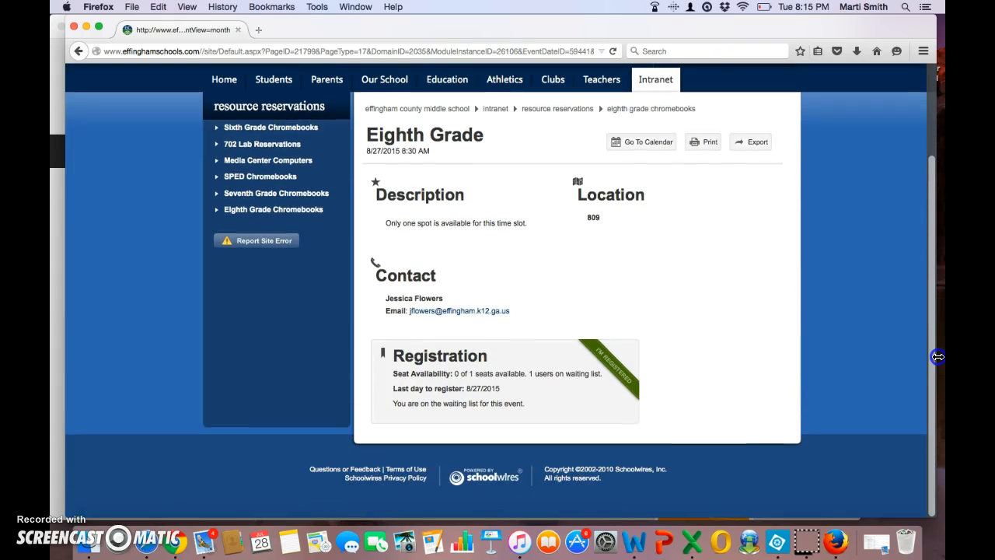
pyautogui.scroll(2, 929, 334)
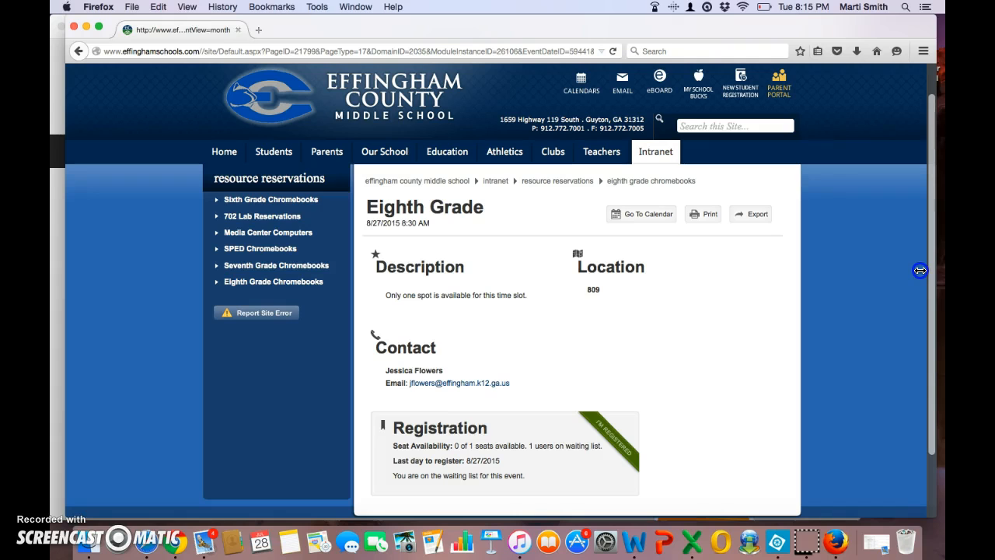
pyautogui.scroll(-2, 919, 270)
pyautogui.scroll(2, 911, 275)
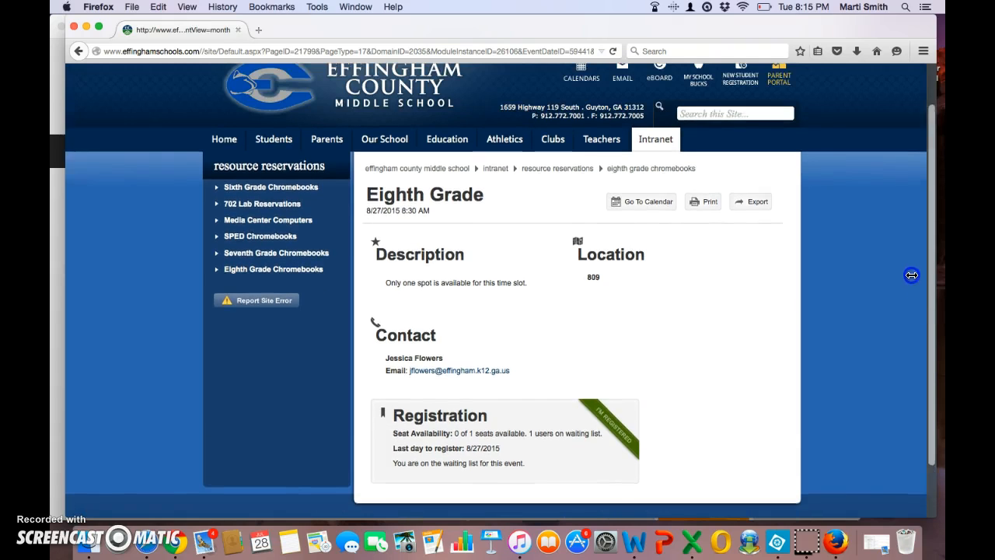
pyautogui.scroll(2, 911, 274)
pyautogui.scroll(-4, 860, 273)
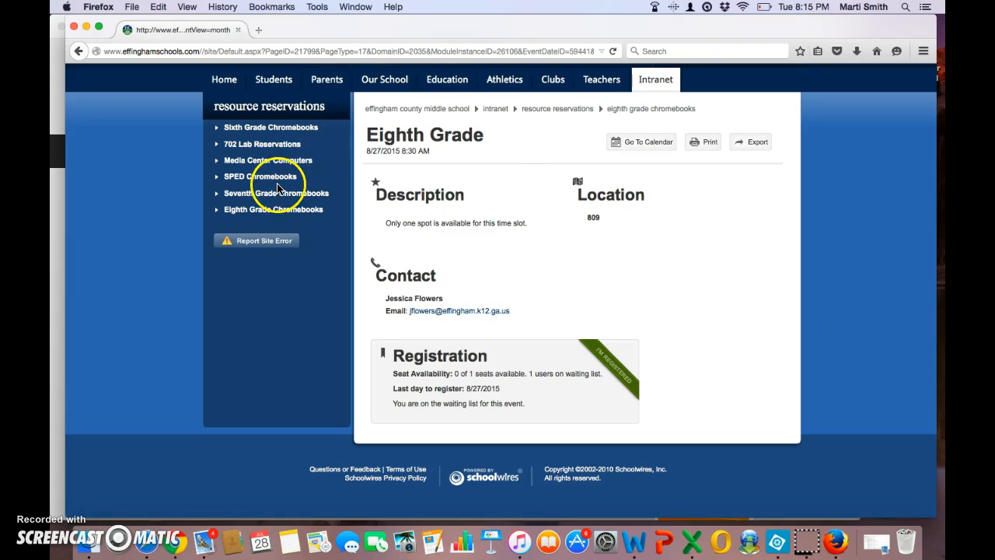
# - Register for the Aug 26 8:30 AM Eighth Grade slot from the August calendar, leaving 0 of 1 seats
pyautogui.click(274, 210)
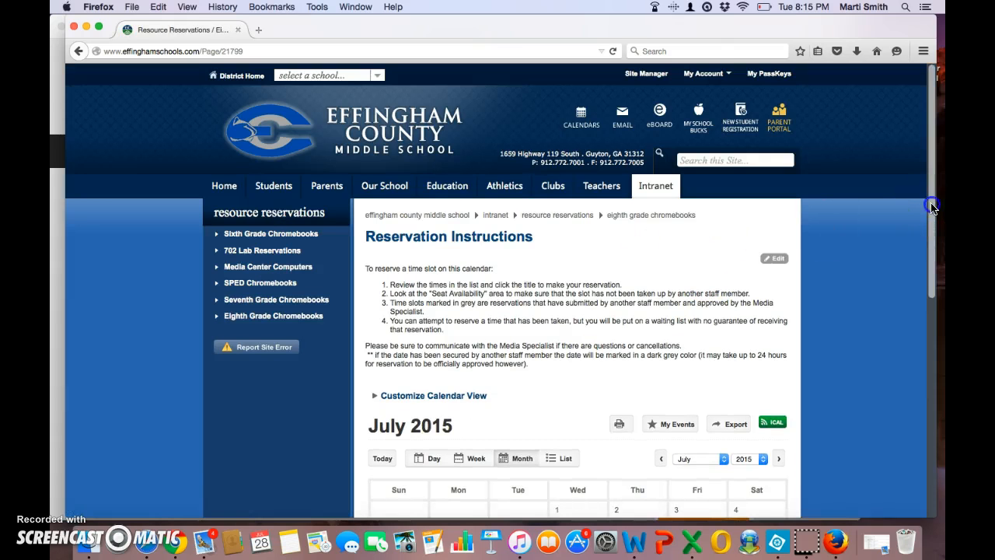
pyautogui.moveTo(932, 206); pyautogui.dragTo(930, 340)
pyautogui.click(724, 216)
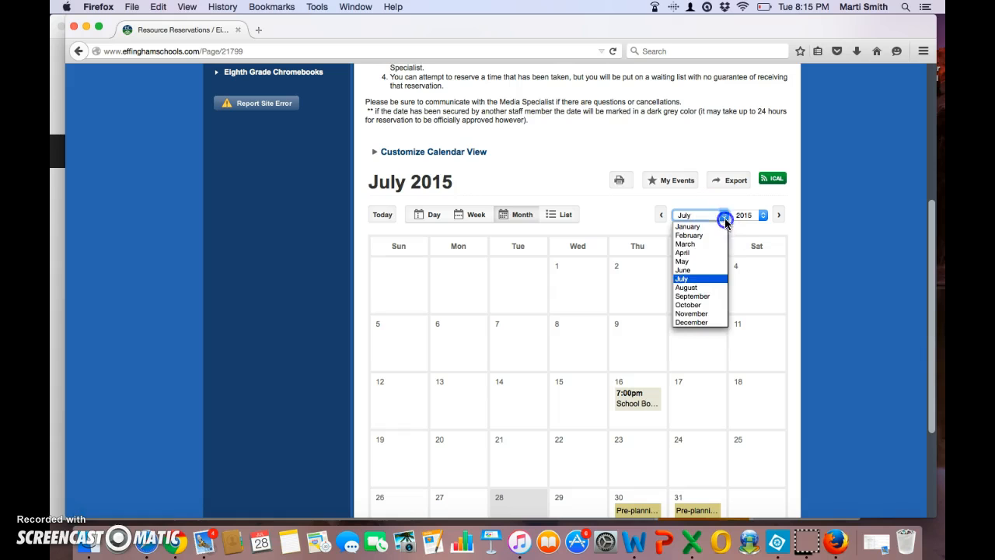
pyautogui.click(707, 288)
pyautogui.moveTo(933, 213); pyautogui.dragTo(935, 282)
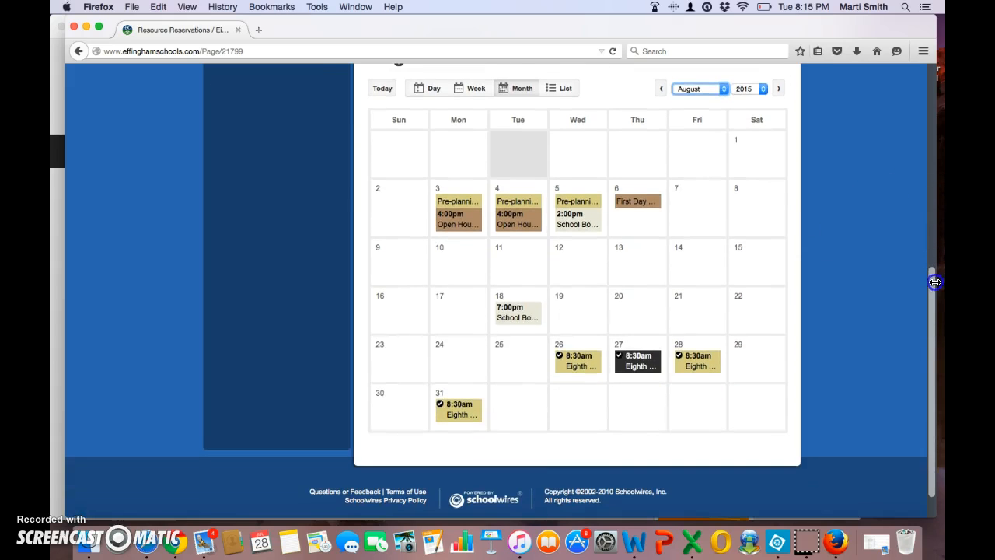
pyautogui.click(579, 366)
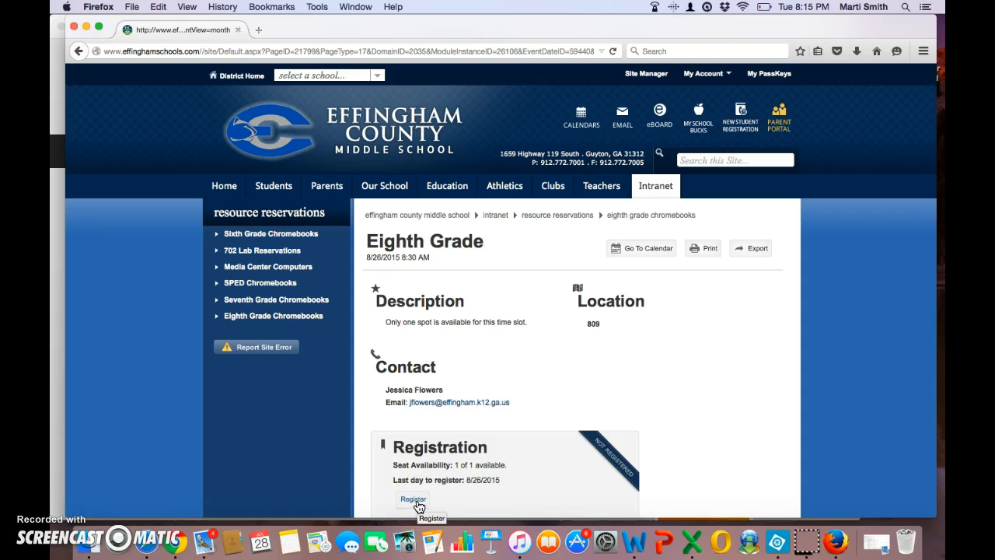
pyautogui.click(412, 501)
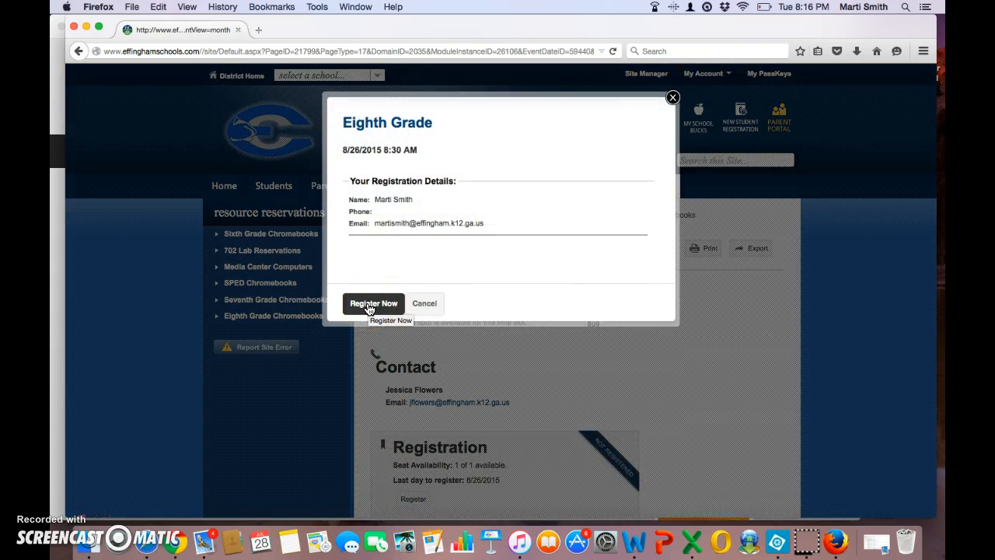
pyautogui.click(372, 303)
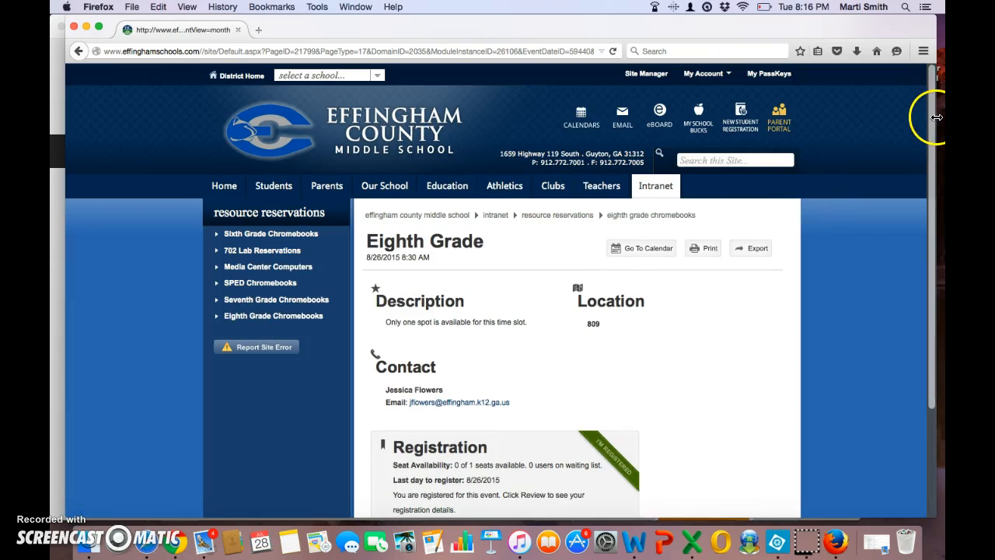
pyautogui.moveTo(932, 121); pyautogui.dragTo(935, 224)
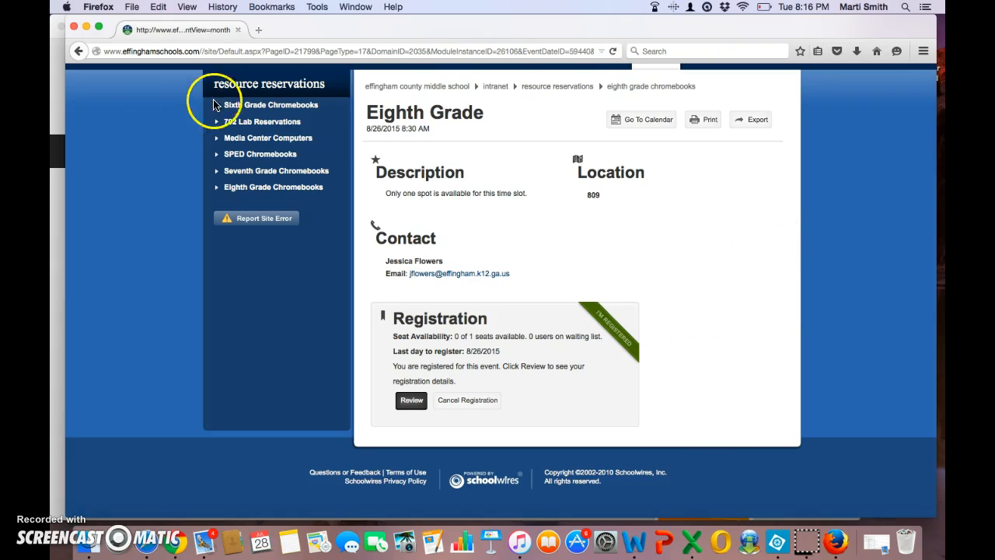
# - Go to the Sixth Grade Chromebooks calendar, keeping it on July
pyautogui.click(251, 106)
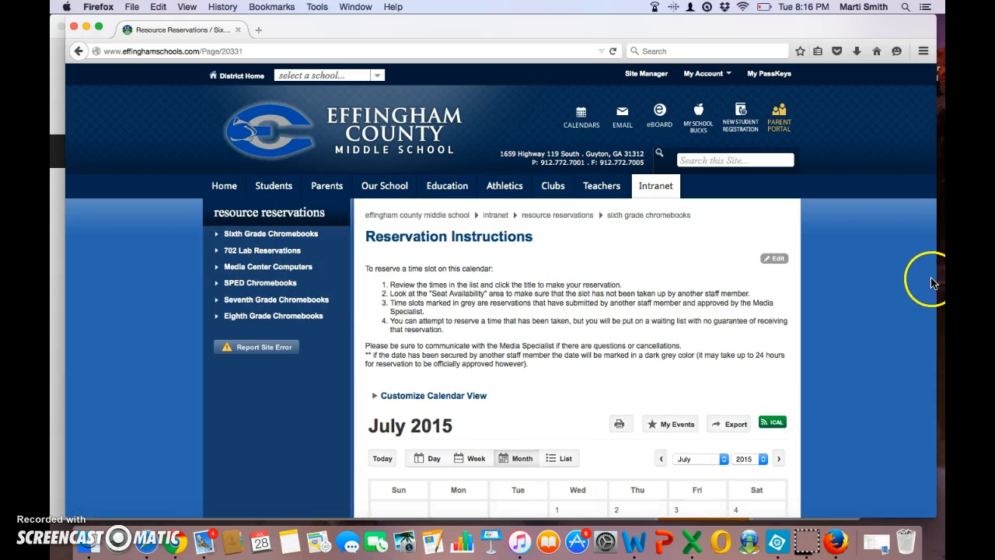
pyautogui.scroll(-3, 808, 336)
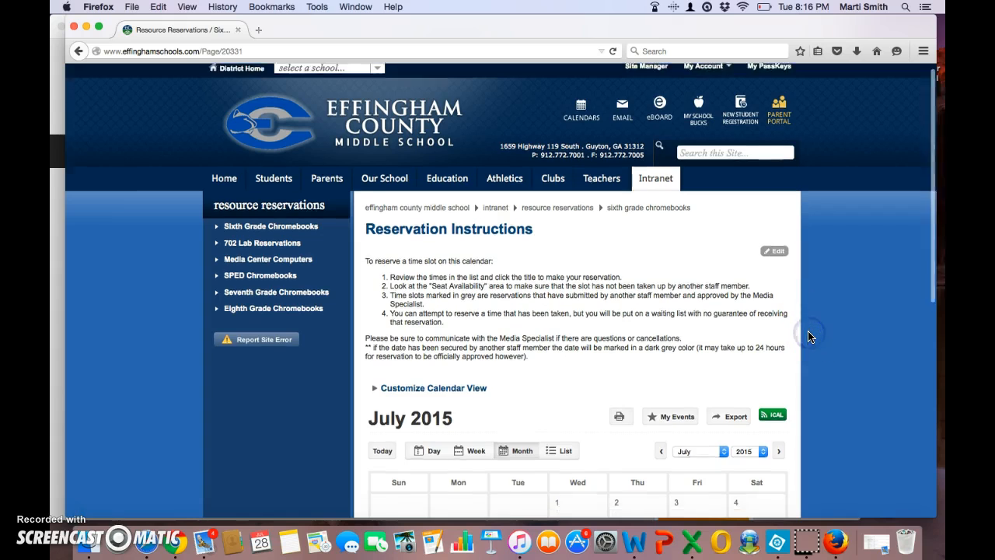
pyautogui.scroll(-4, 808, 336)
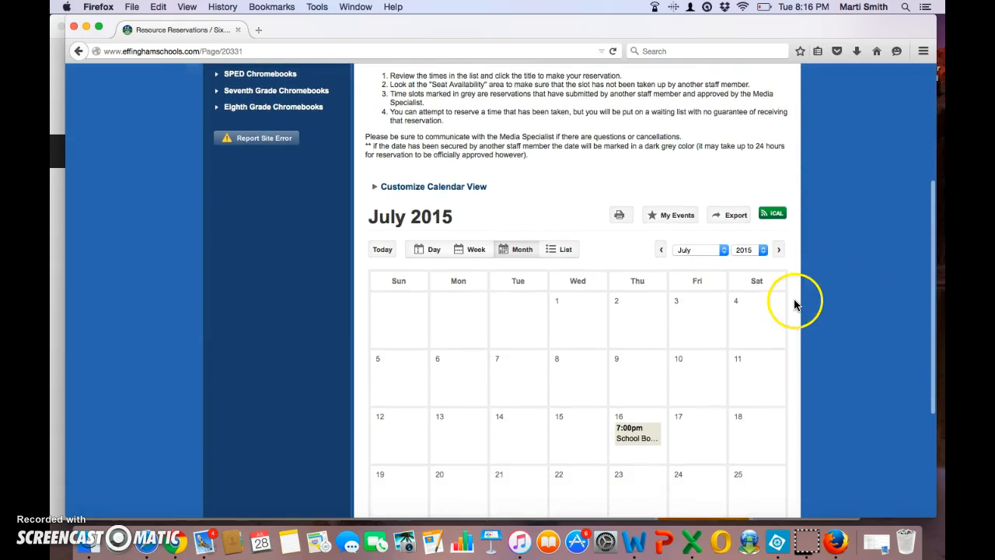
pyautogui.click(724, 250)
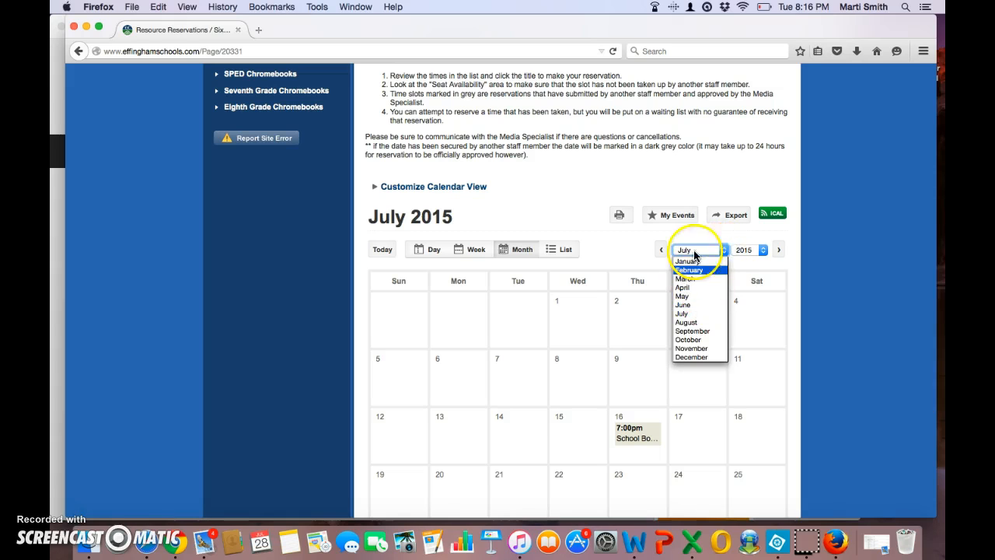
pyautogui.click(688, 193)
# - In My Events, remove the 8/27 waiting-list entry and the 8/26 Eighth Grade registration
pyautogui.click(679, 215)
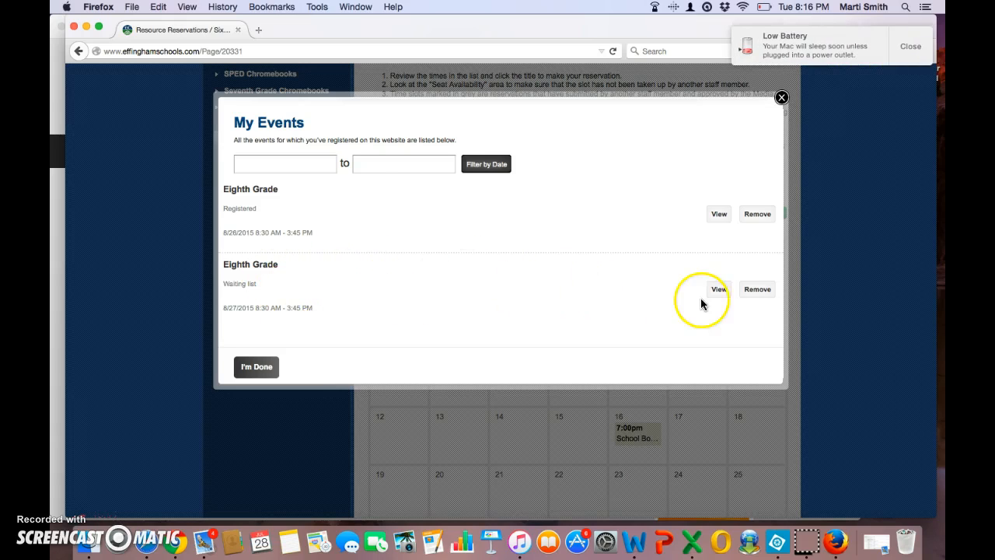
pyautogui.click(758, 290)
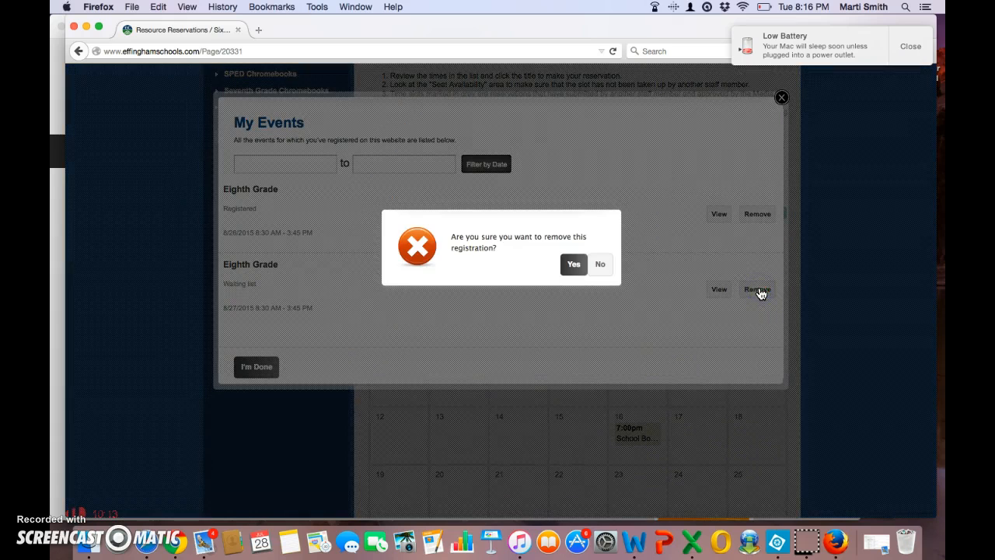
pyautogui.click(575, 265)
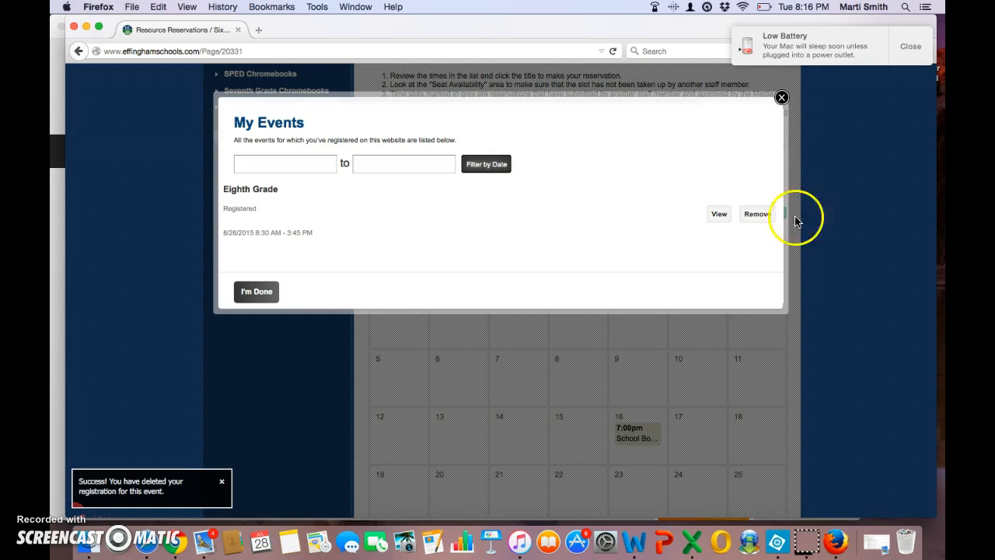
pyautogui.click(760, 217)
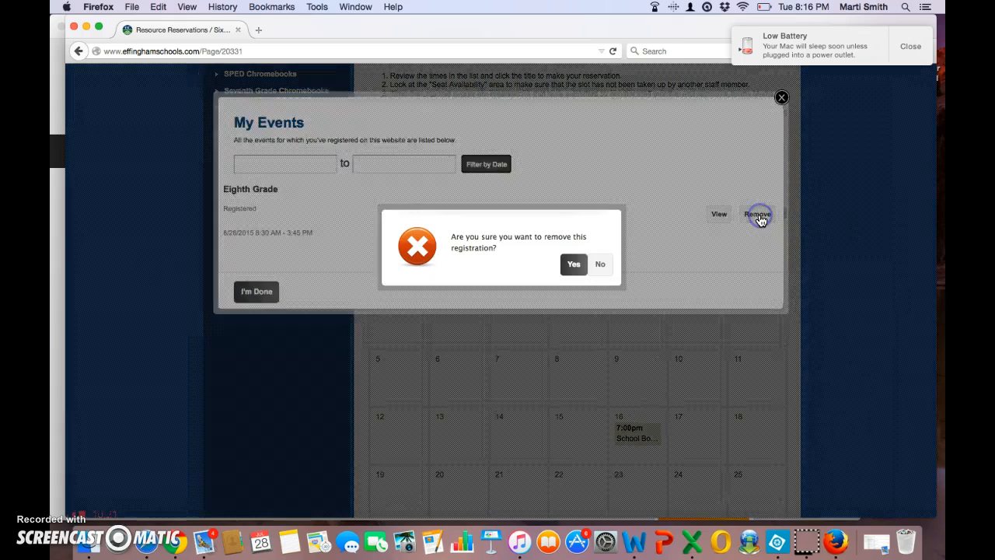
pyautogui.click(575, 265)
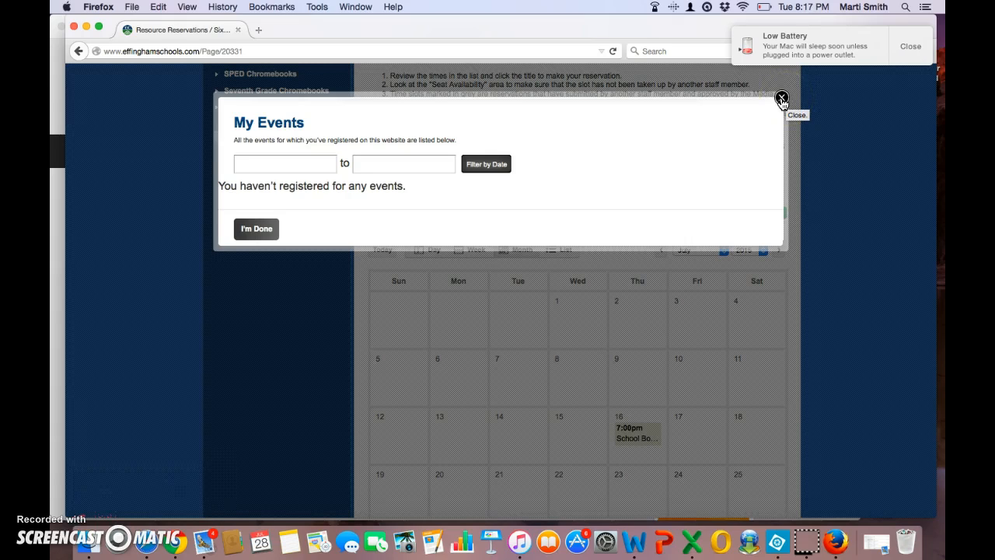
pyautogui.click(781, 99)
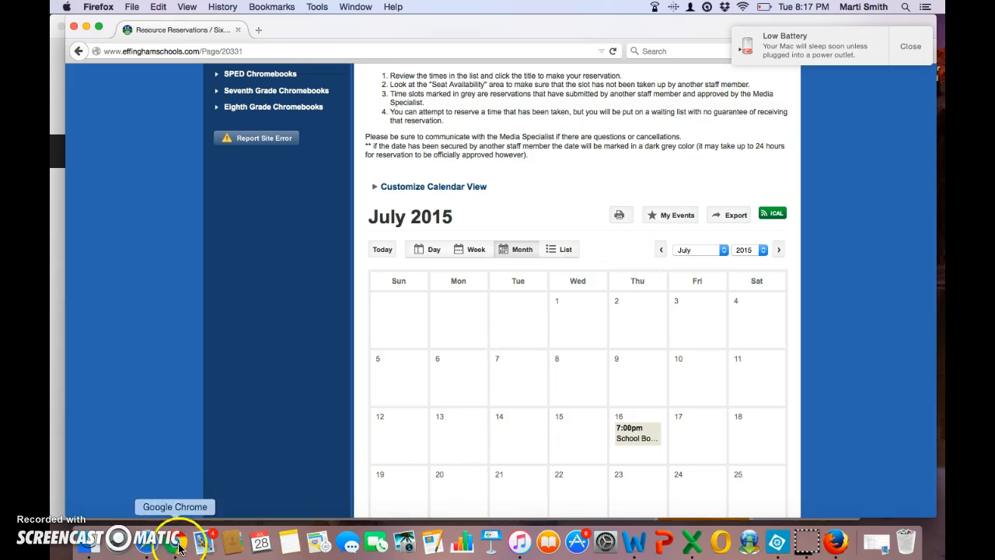
# - In Mail, read the Event Waiting List Confirmation and Registration Confirmation emails
pyautogui.click(202, 542)
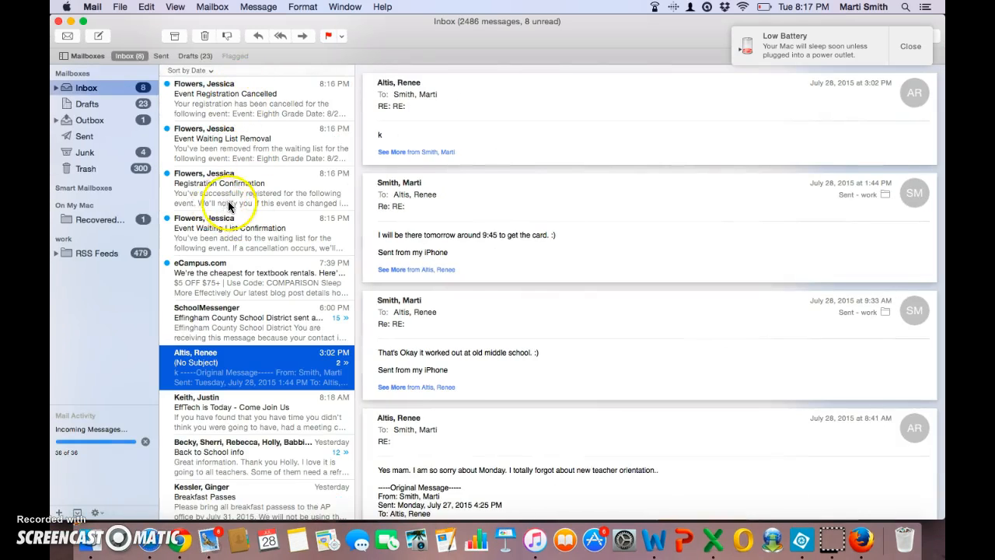
pyautogui.doubleClick(231, 233)
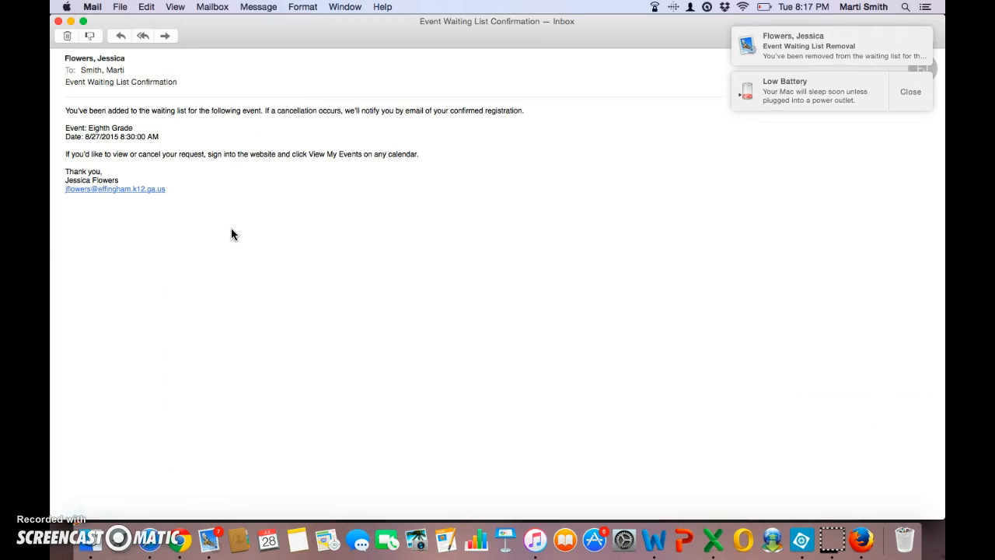
pyautogui.click(58, 21)
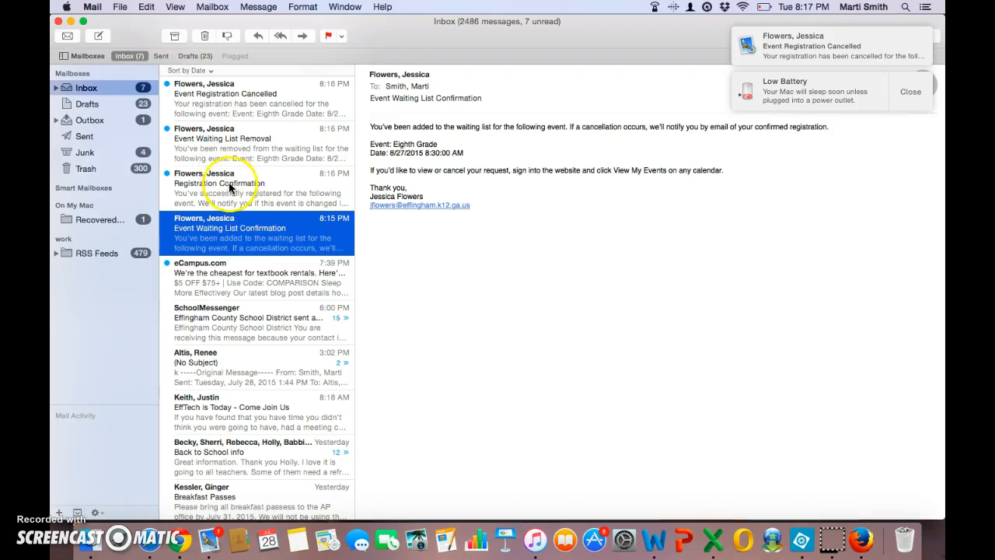
pyautogui.click(230, 189)
pyautogui.doubleClick(230, 188)
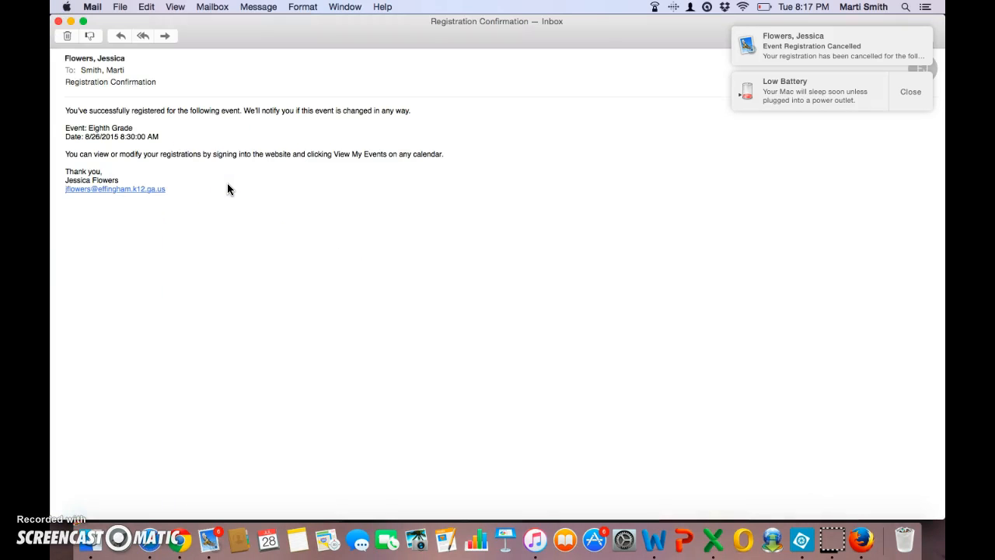
pyautogui.click(57, 22)
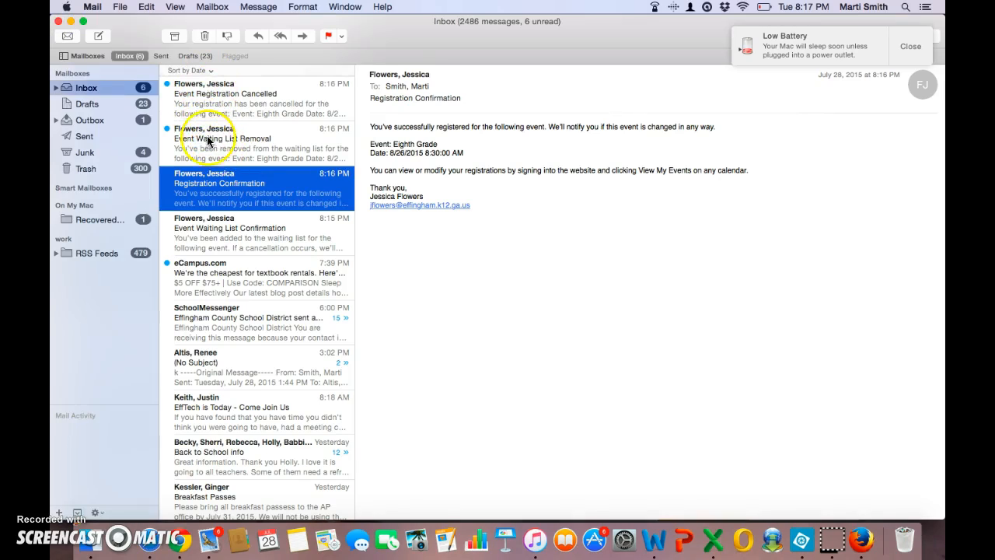
# - Read the Event Waiting List Removal and Event Registration Cancelled emails
pyautogui.doubleClick(171, 142)
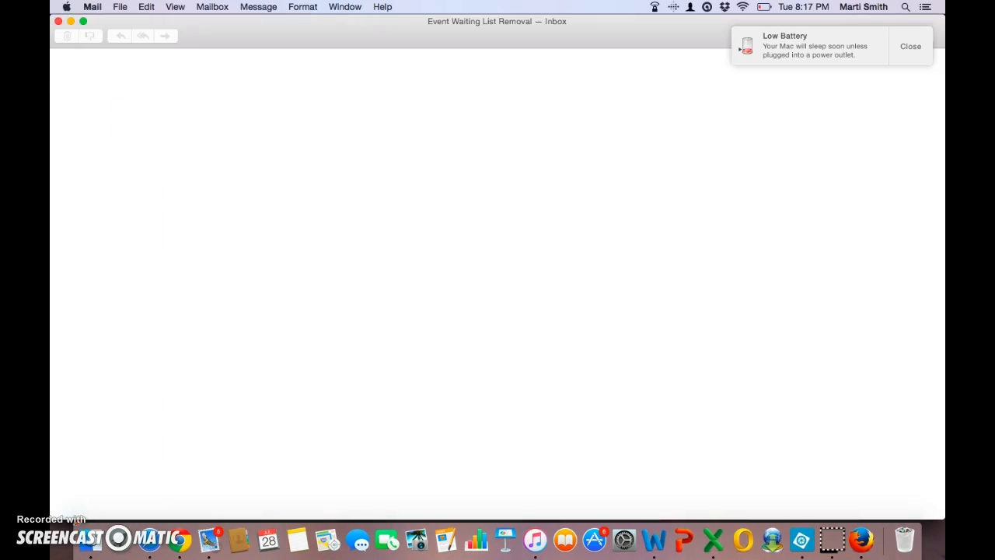
pyautogui.click(57, 21)
pyautogui.click(222, 88)
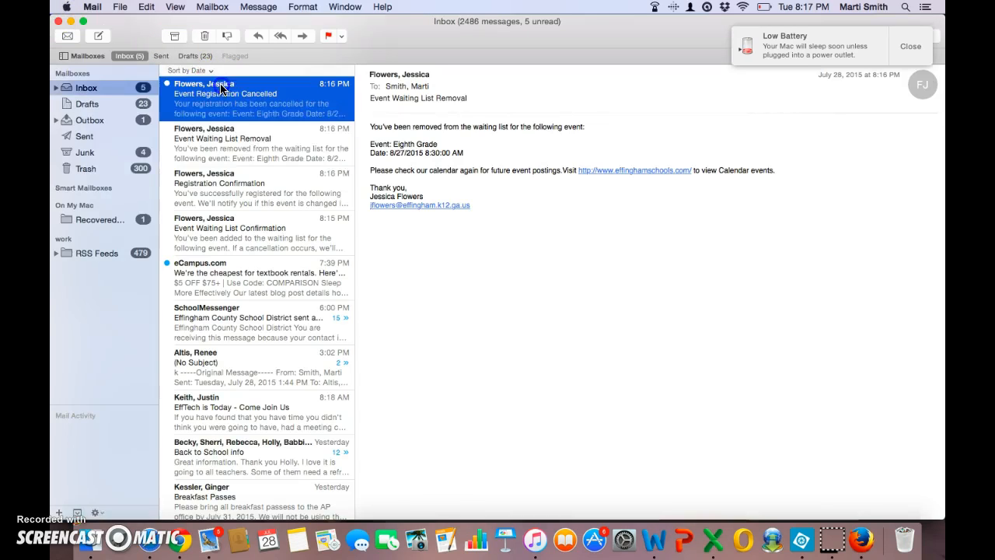
pyautogui.doubleClick(222, 88)
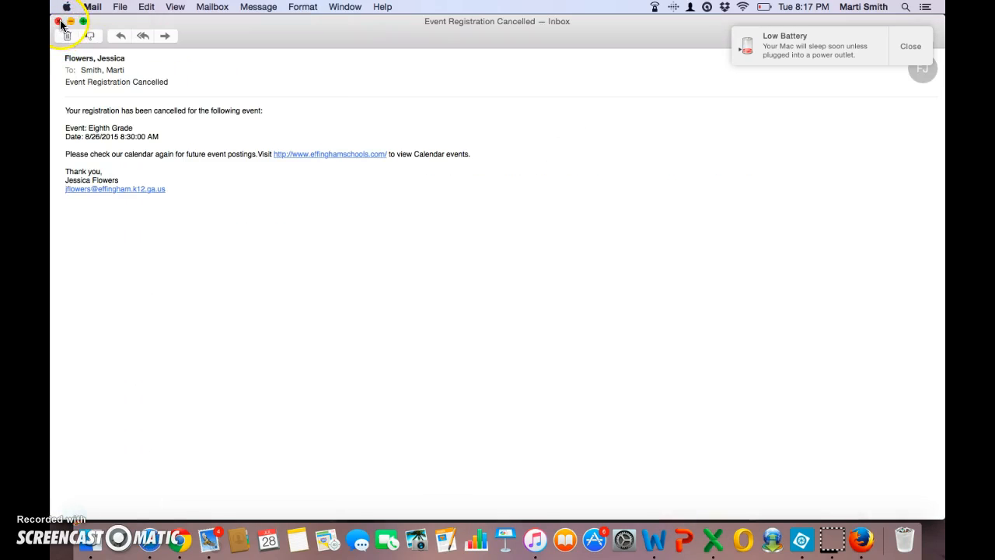
pyautogui.click(58, 21)
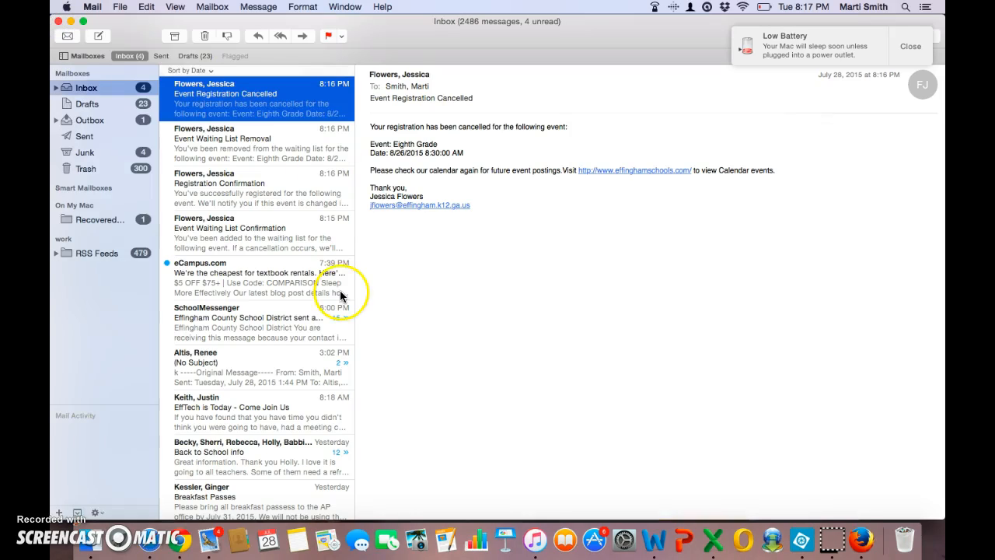